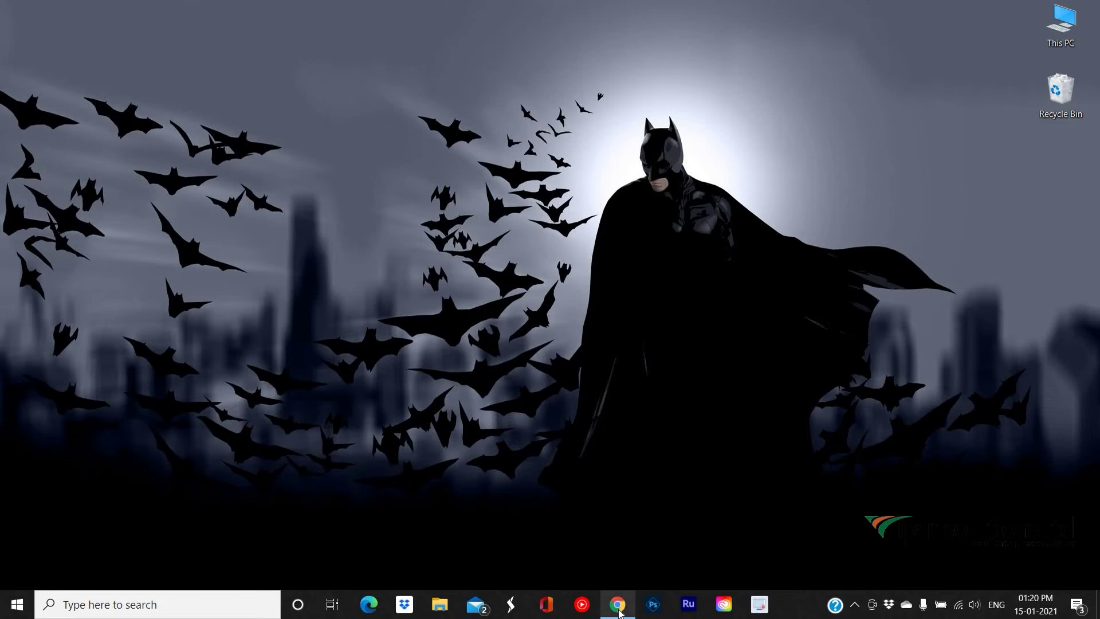
# - Search Google for 'crello' in Chrome and open the crello.com homepage
pyautogui.click(618, 606)
pyautogui.click(510, 302)
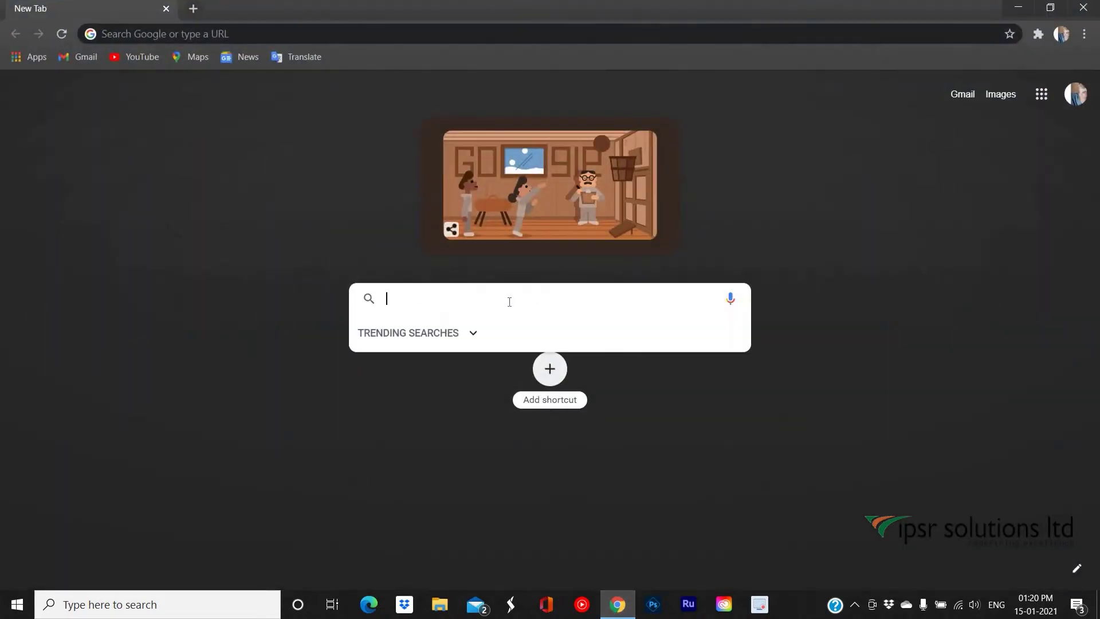
pyautogui.write('crello')
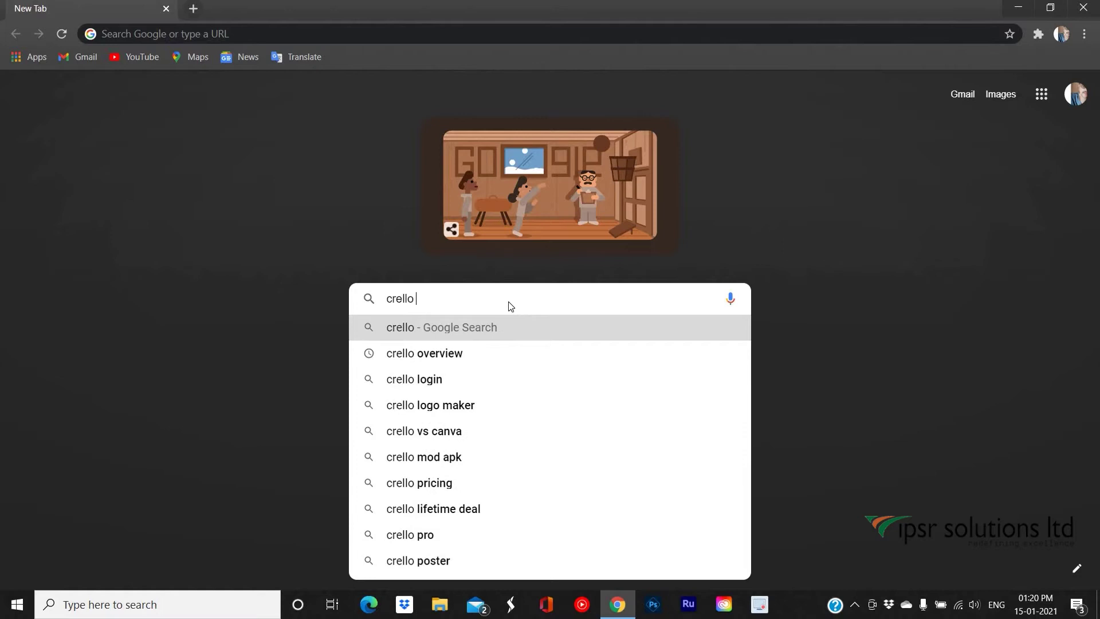
pyautogui.press('Return')
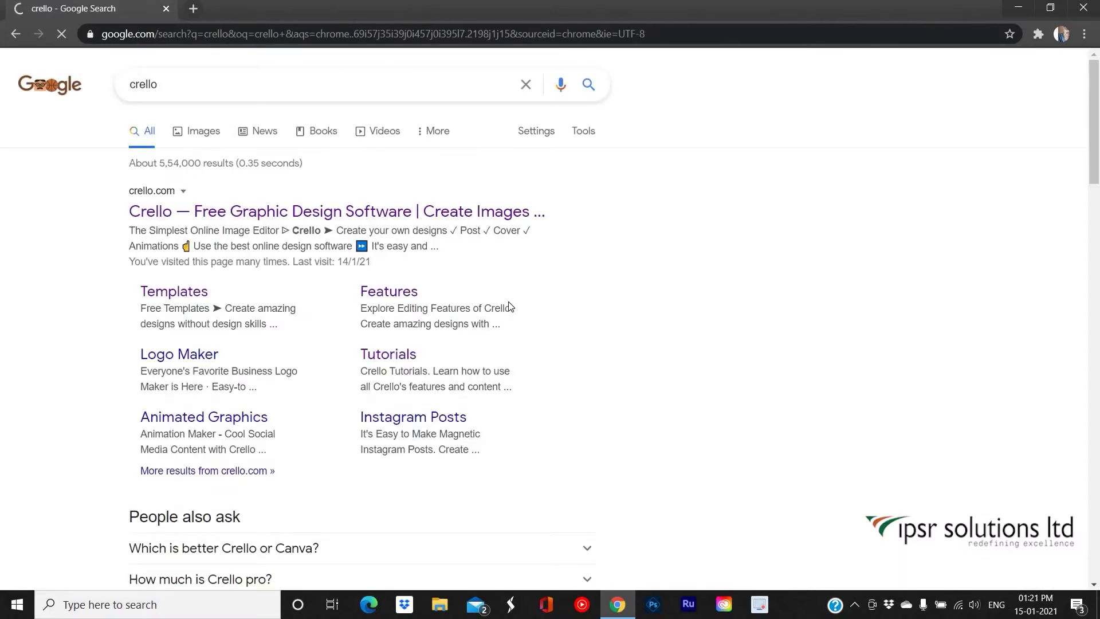
pyautogui.click(370, 210)
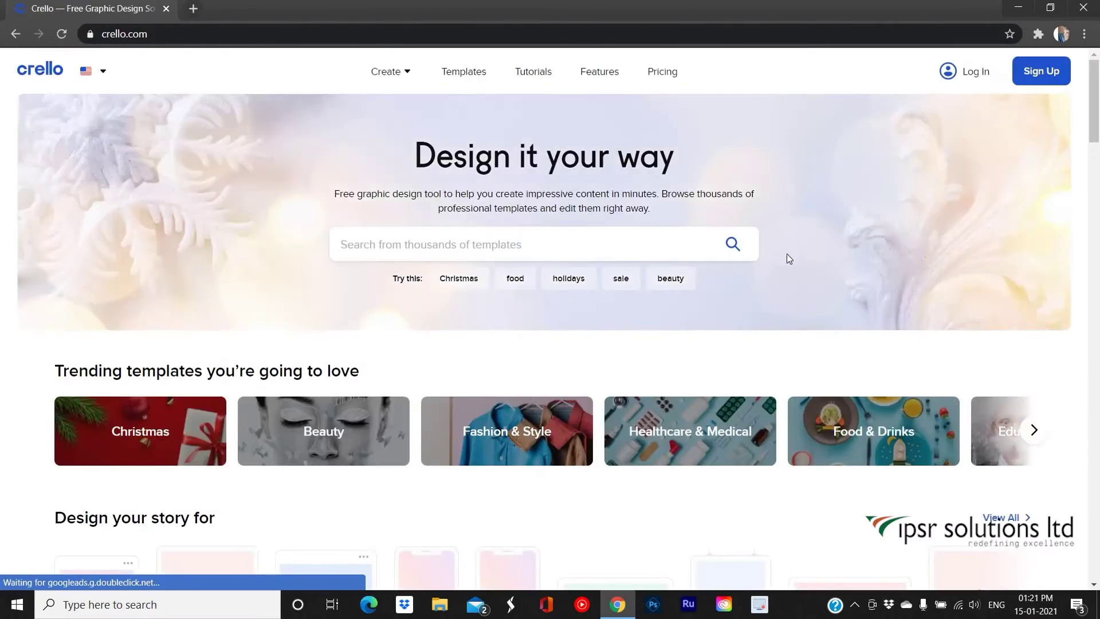
# - Skim the Crello homepage, then review the free Starter and $9.99/mo Pro plans on Pricing
pyautogui.scroll(-12, 789, 258)
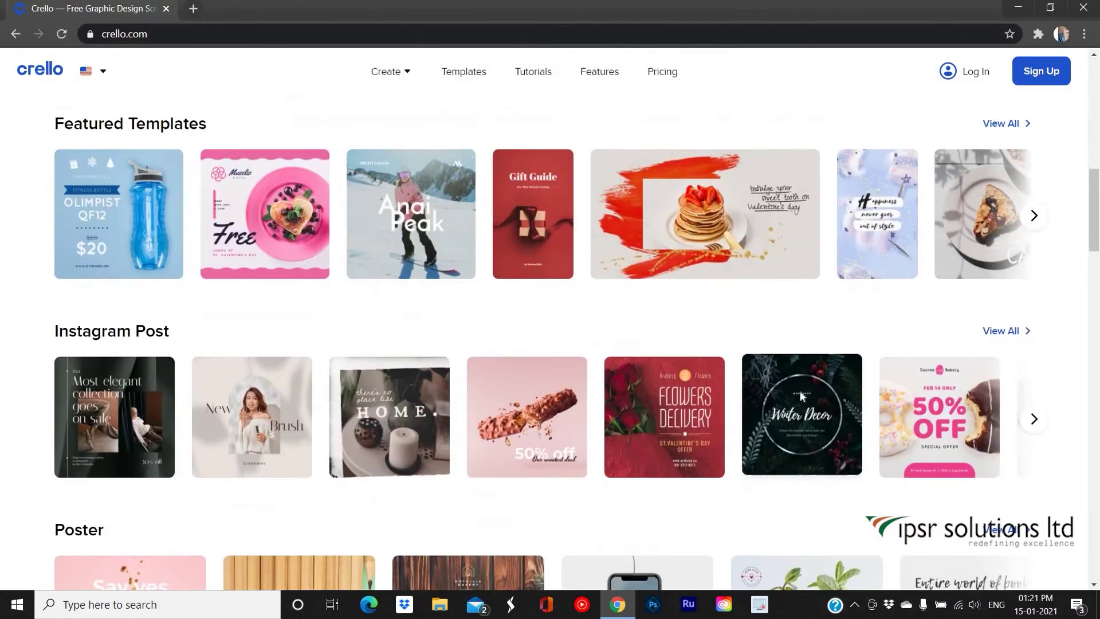
pyautogui.scroll(13, 800, 390)
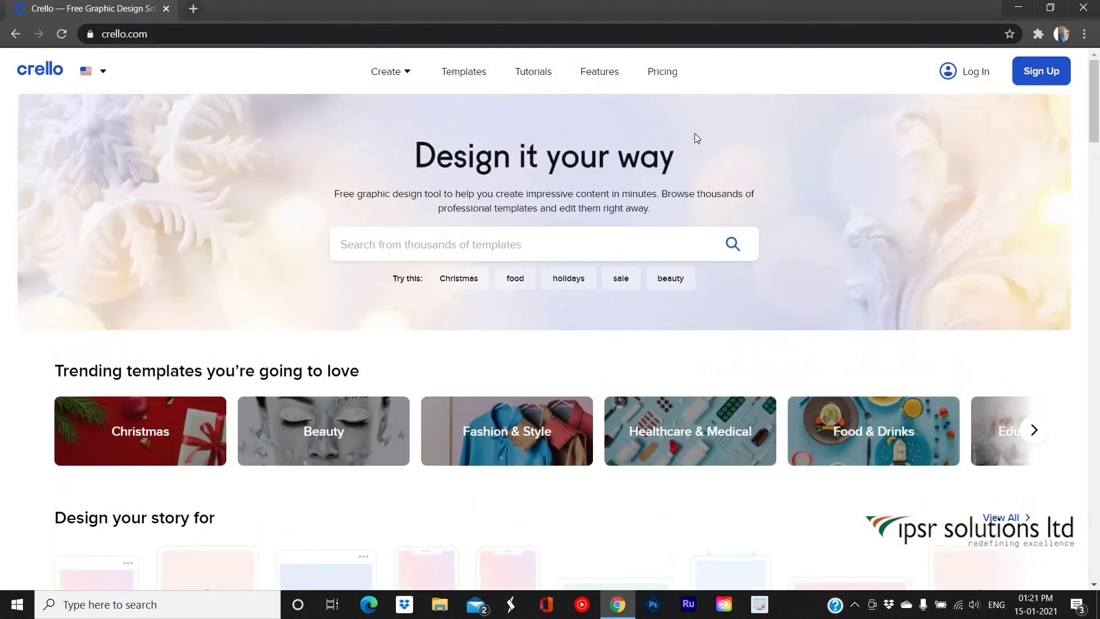
pyautogui.click(670, 79)
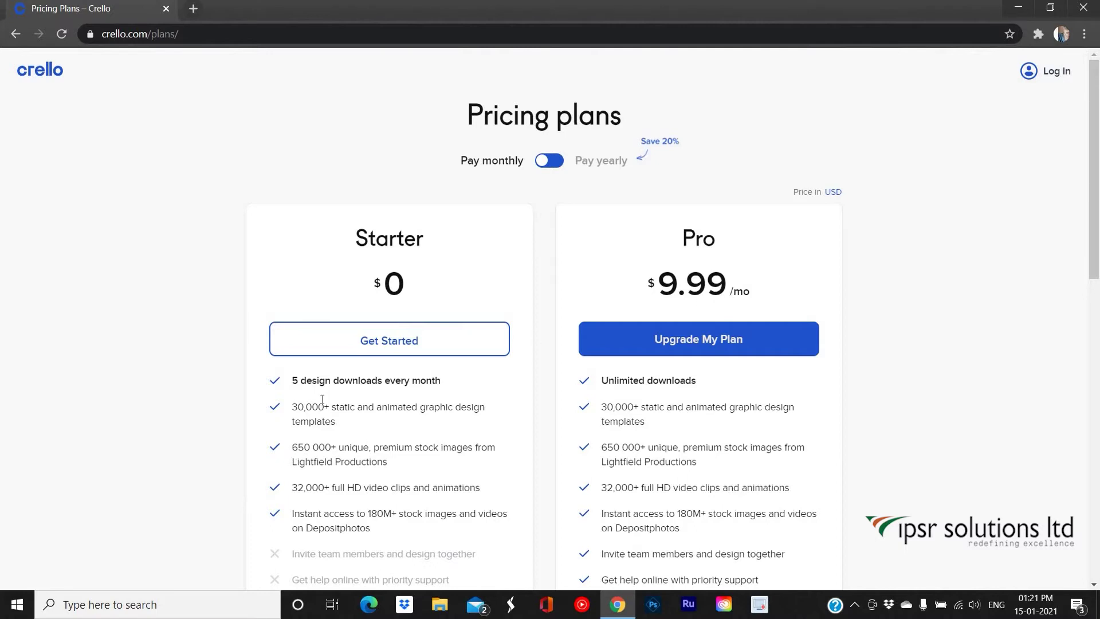
pyautogui.scroll(-4, 322, 399)
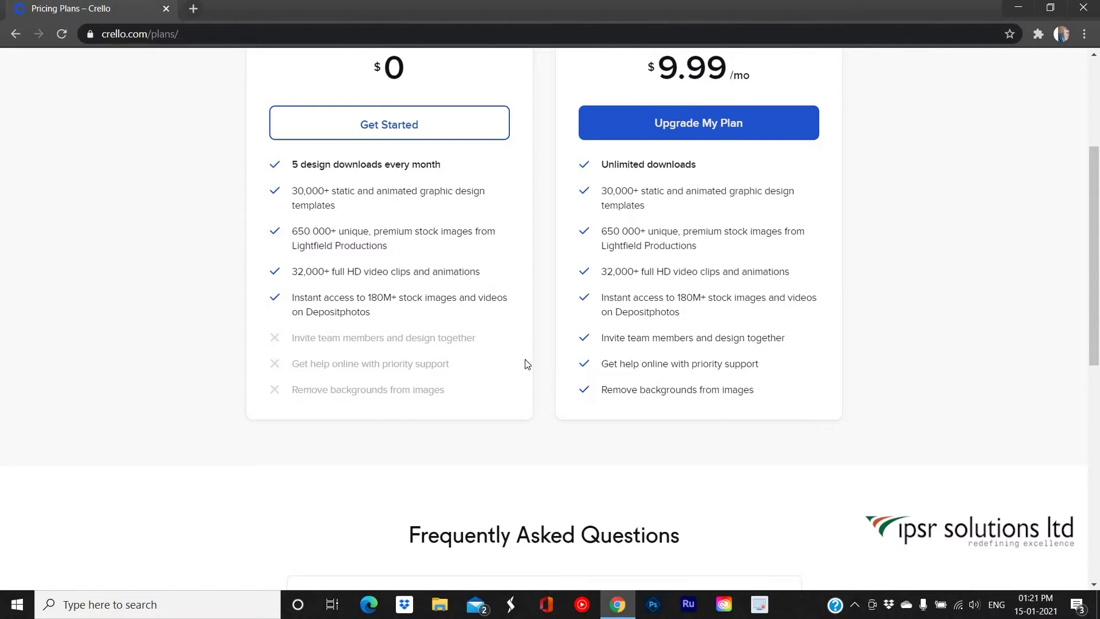
pyautogui.scroll(4, 537, 393)
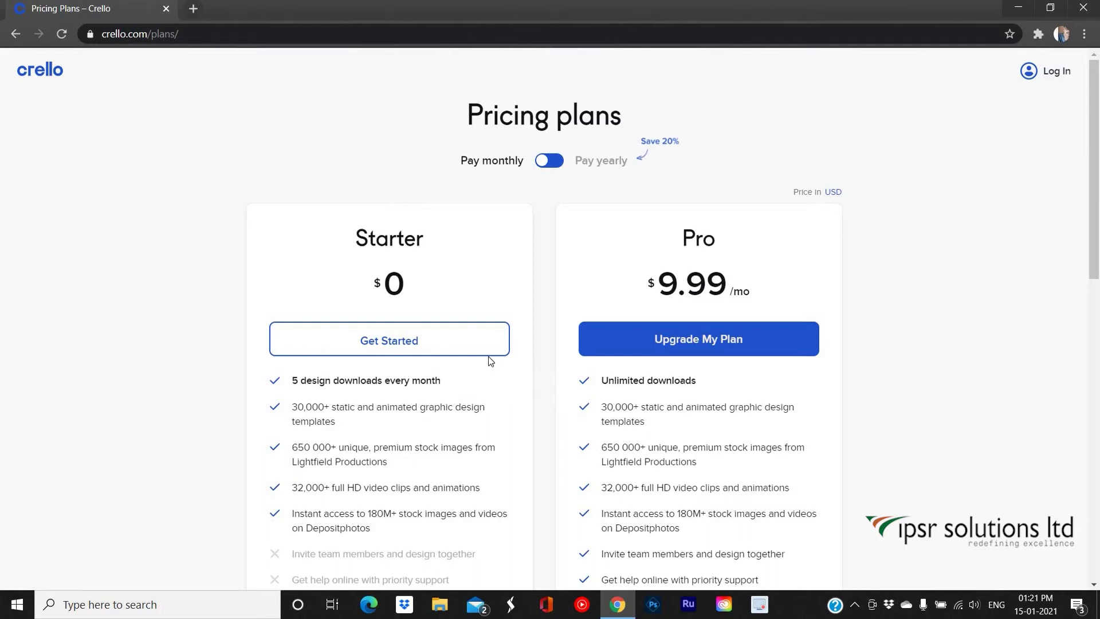
# - Return to the home page, scroll the Create > Templates gallery, then go to Tutorials
pyautogui.click(53, 77)
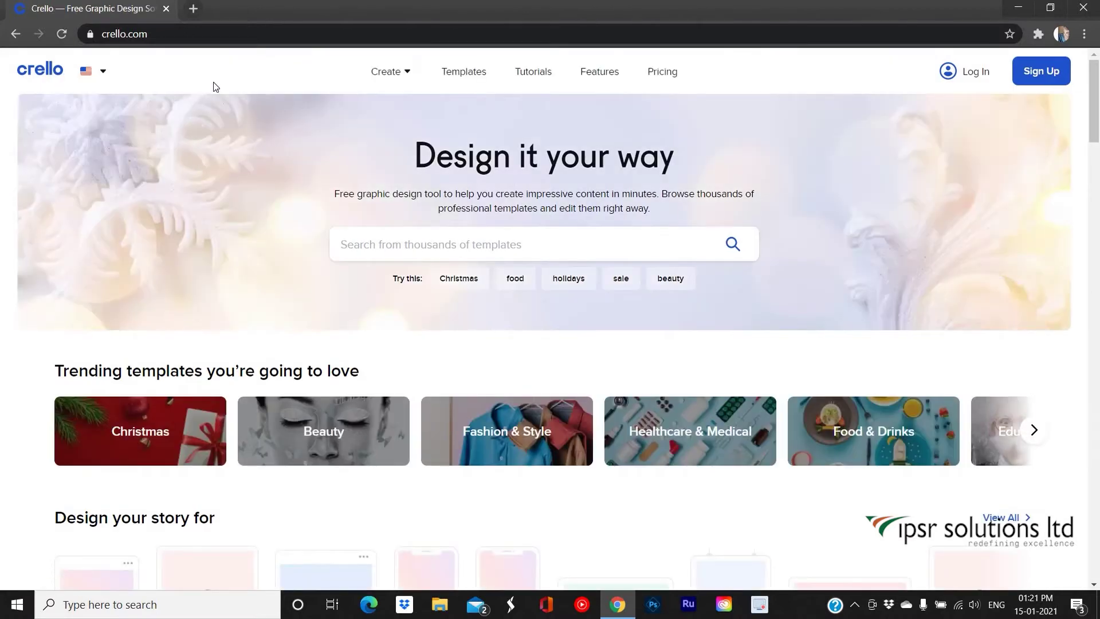
pyautogui.moveTo(395, 78)
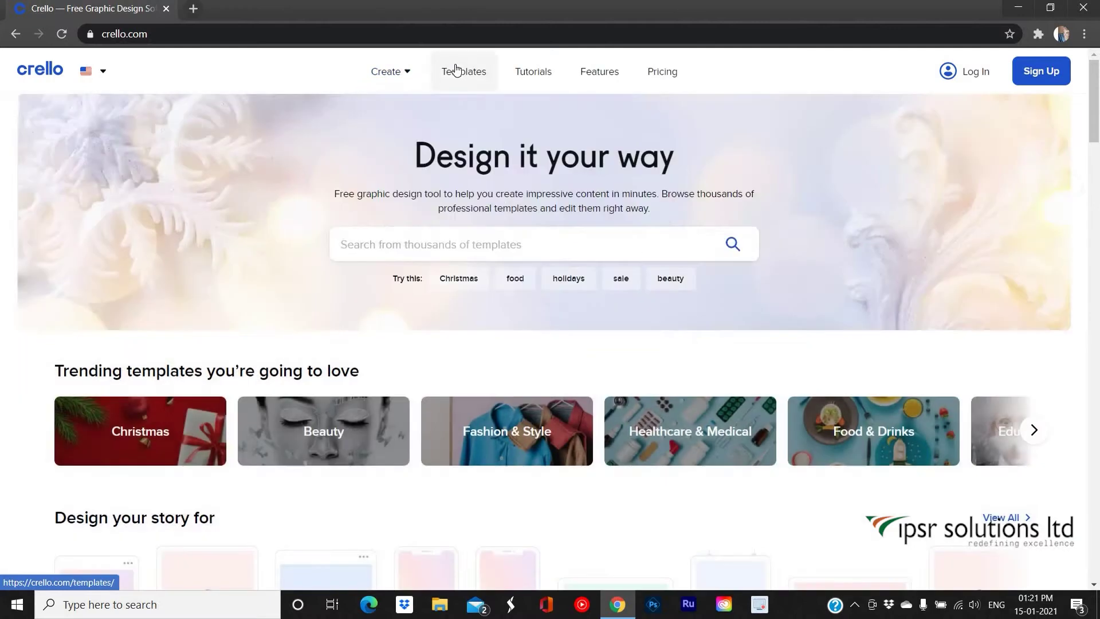
pyautogui.click(457, 91)
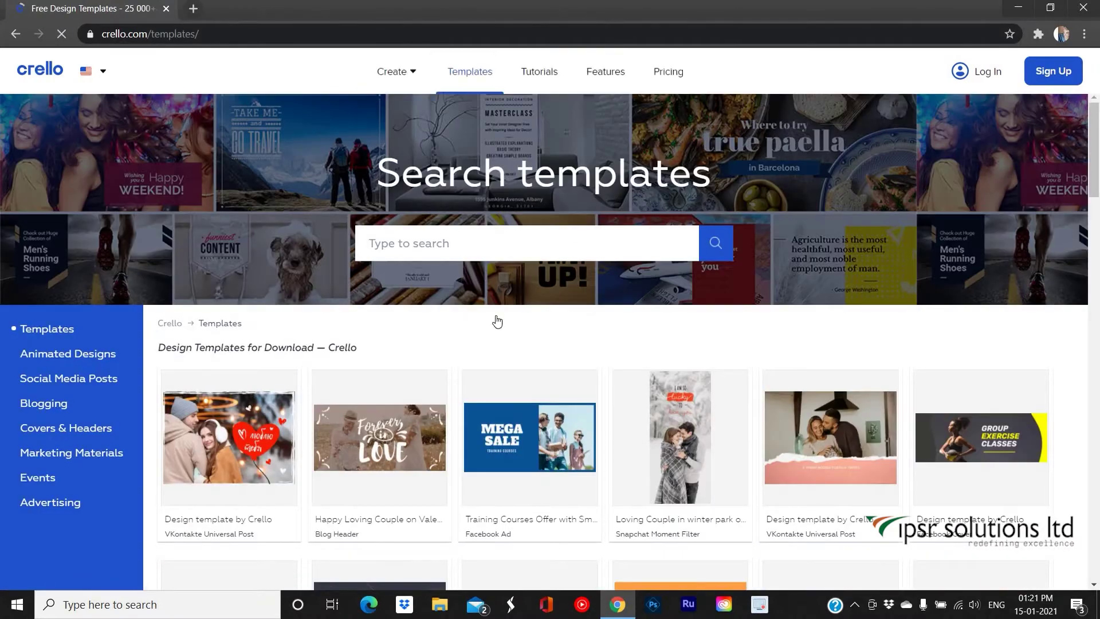
pyautogui.scroll(-4, 494, 319)
pyautogui.scroll(-10, 541, 264)
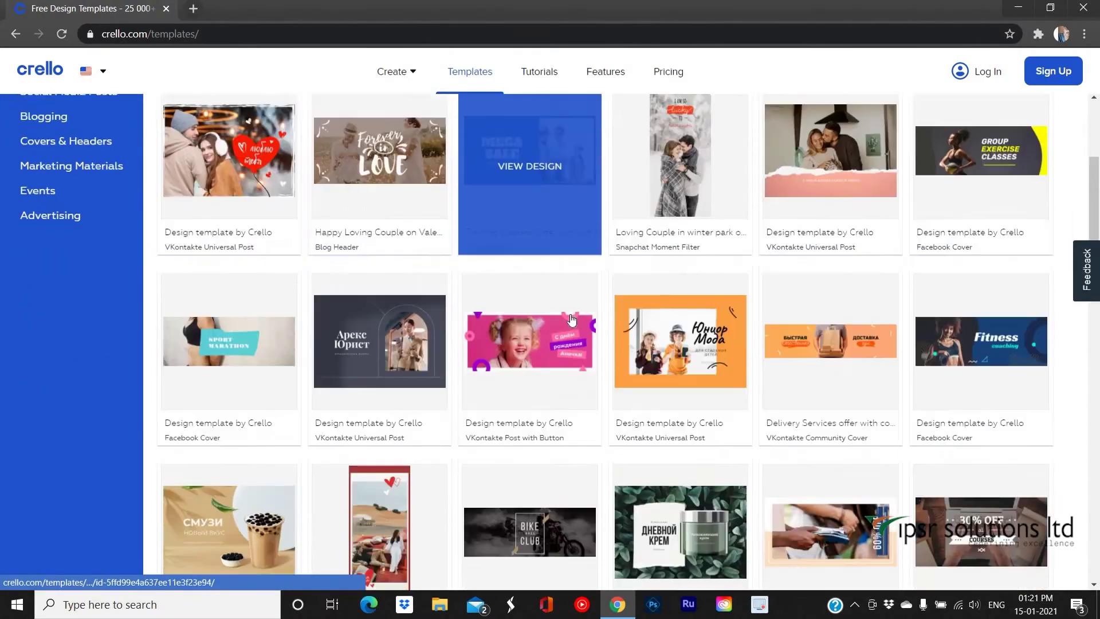
pyautogui.scroll(-10, 545, 310)
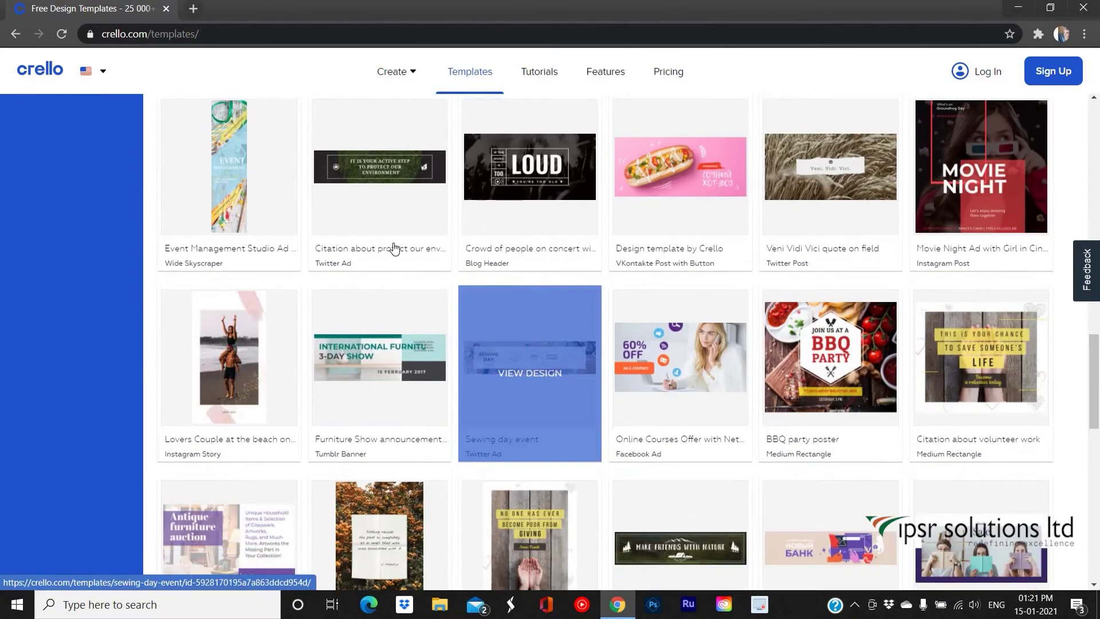
pyautogui.click(539, 77)
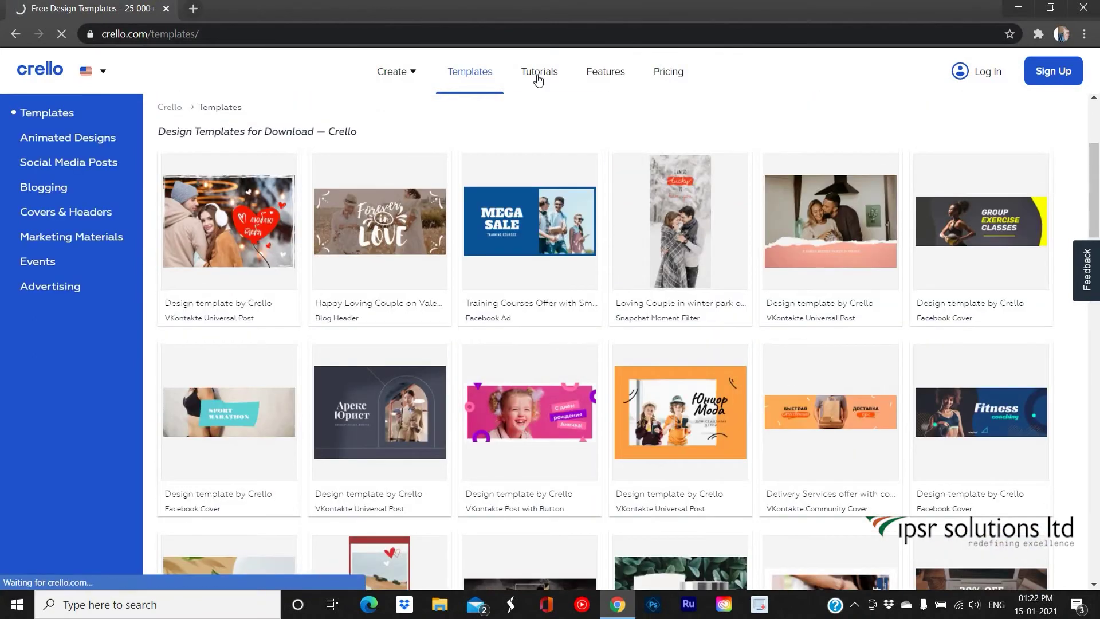
# - Scroll through the Crello Tutorials page
pyautogui.scroll(-1, 431, 258)
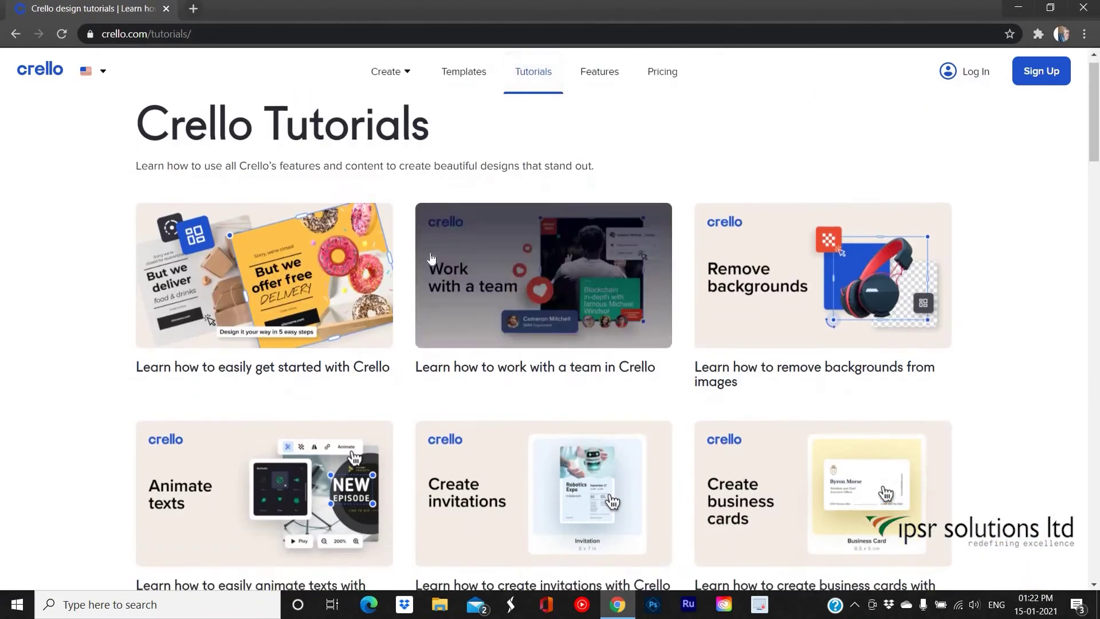
pyautogui.scroll(-3, 431, 258)
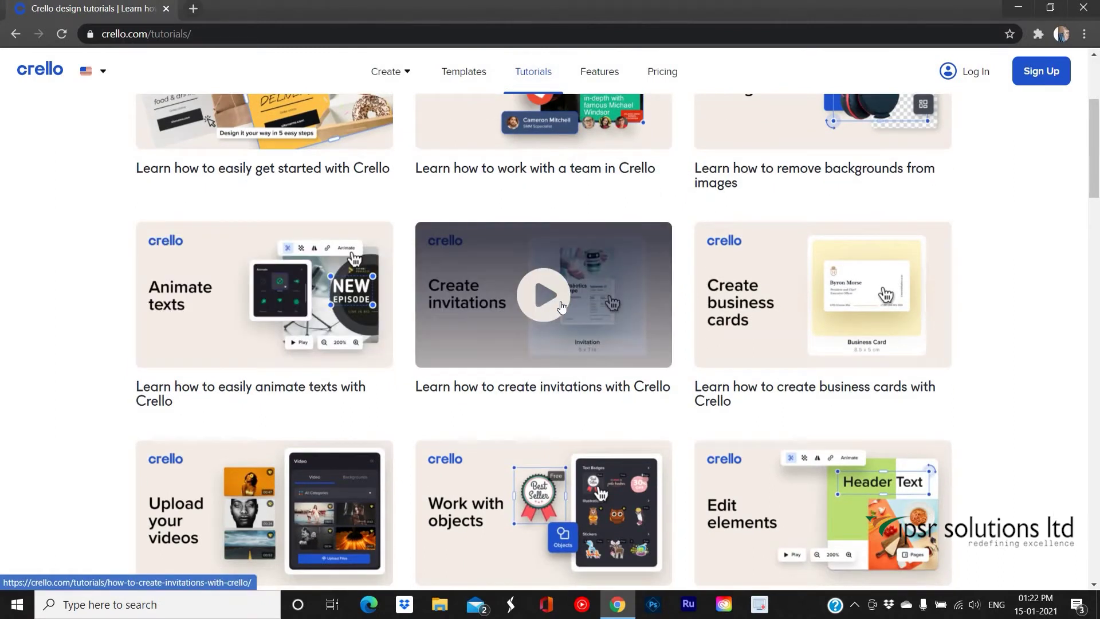
pyautogui.scroll(-1, 515, 346)
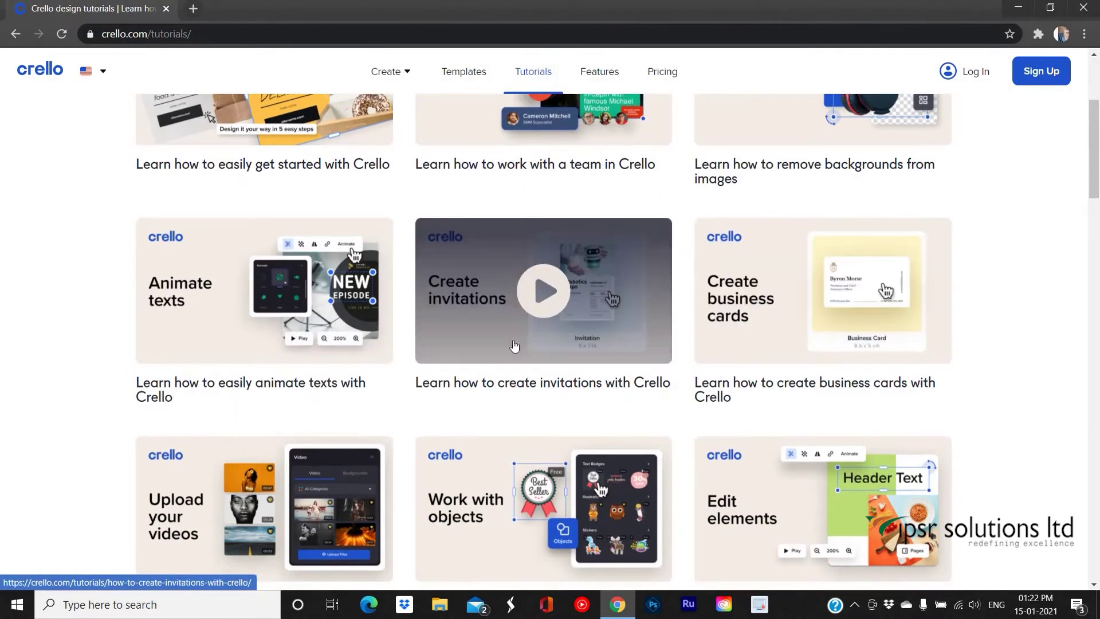
pyautogui.scroll(-4, 515, 347)
pyautogui.scroll(8, 597, 215)
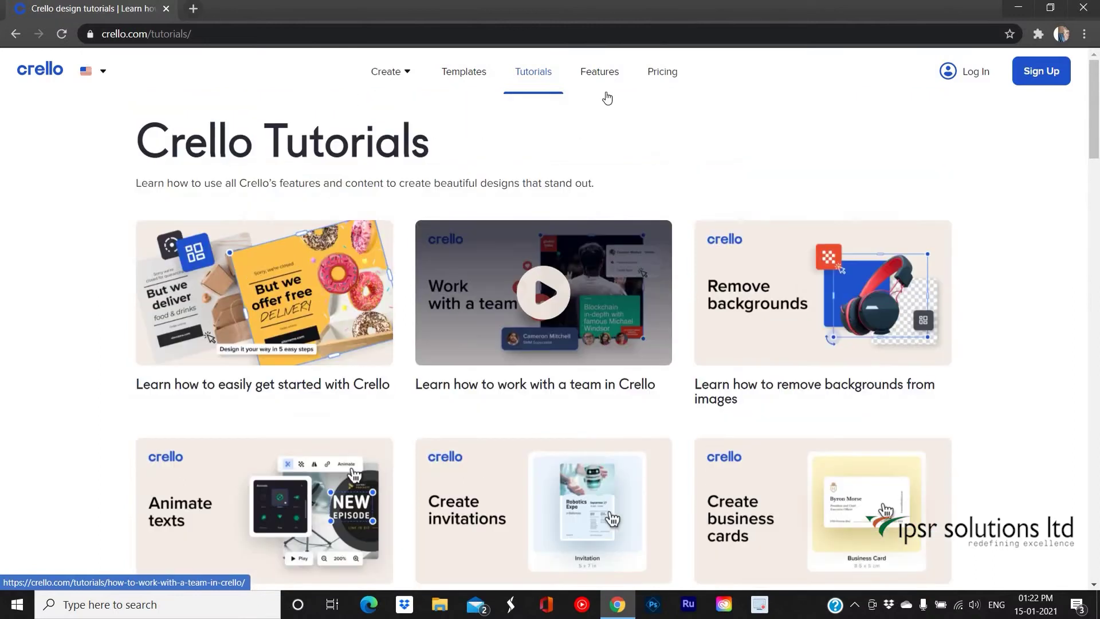
# - Browse the 'Explore Editing Features of Crello' page, then return to the home page
pyautogui.click(599, 72)
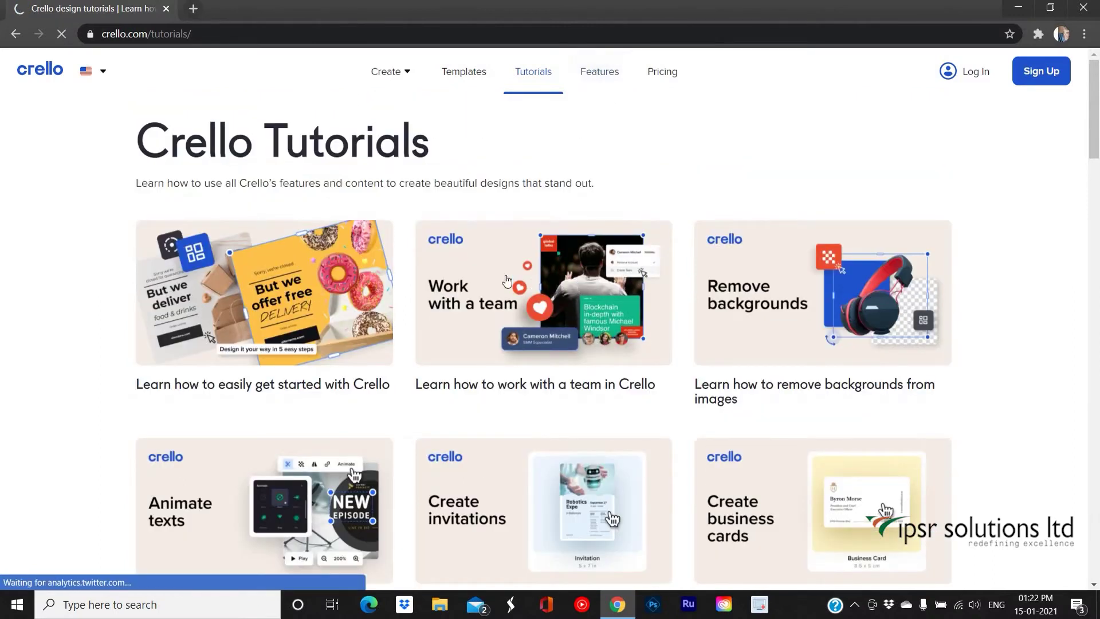
pyautogui.scroll(-3, 445, 387)
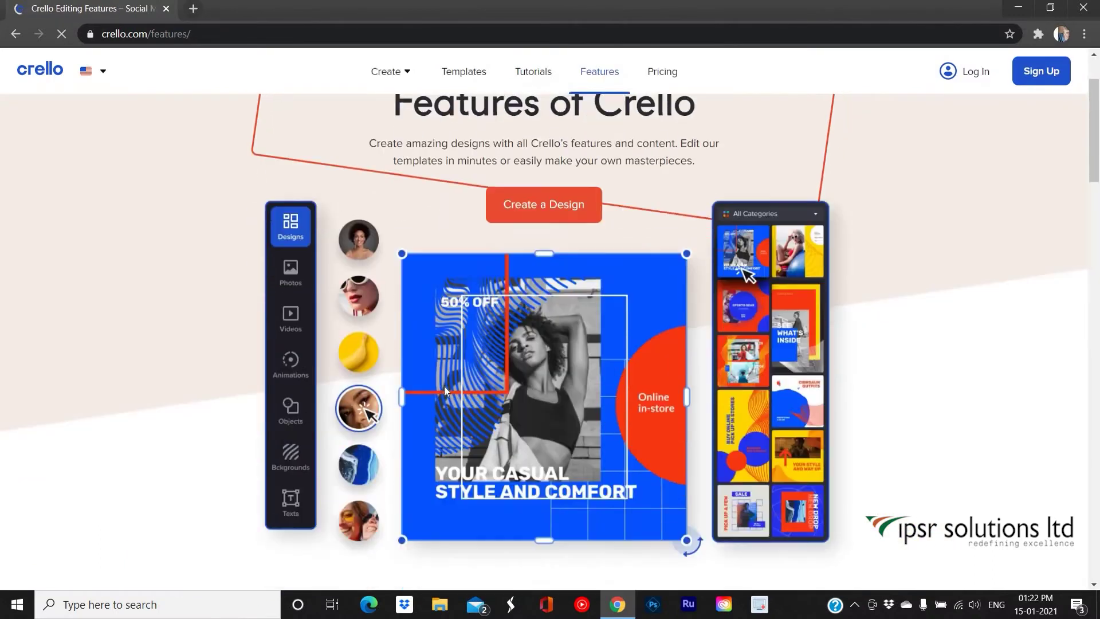
pyautogui.scroll(-10, 445, 386)
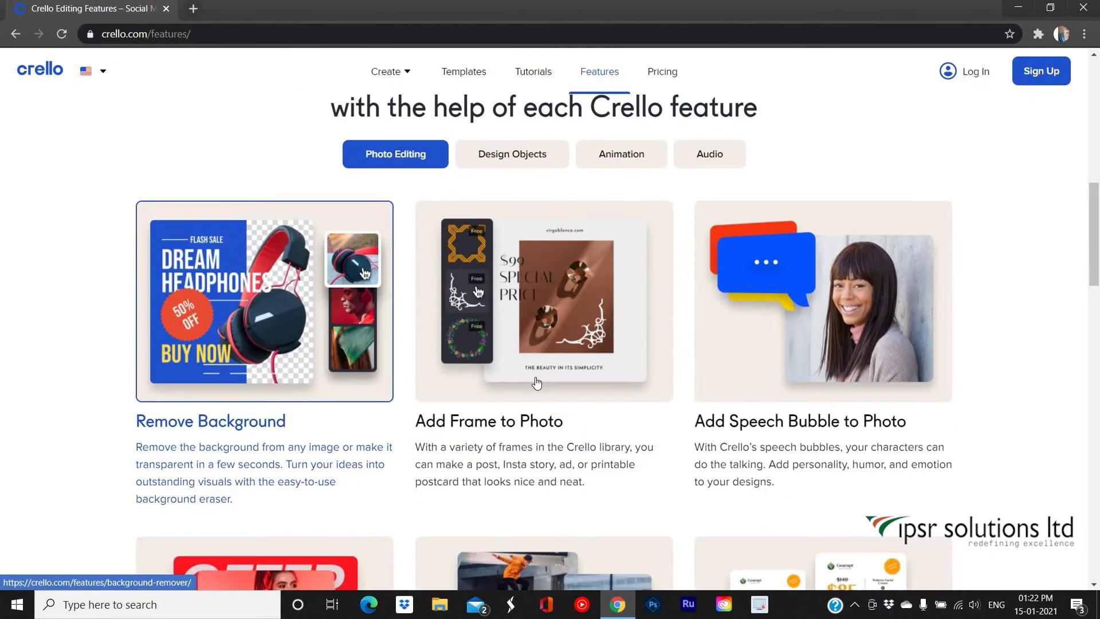
pyautogui.scroll(-5, 339, 365)
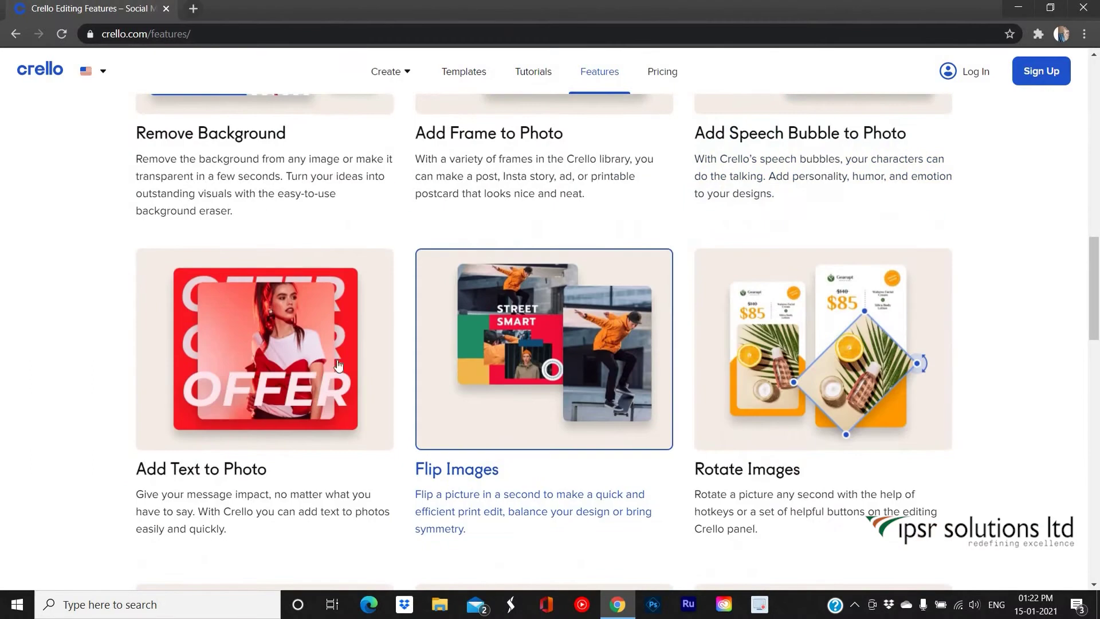
pyautogui.scroll(-5, 662, 375)
pyautogui.scroll(5, 664, 381)
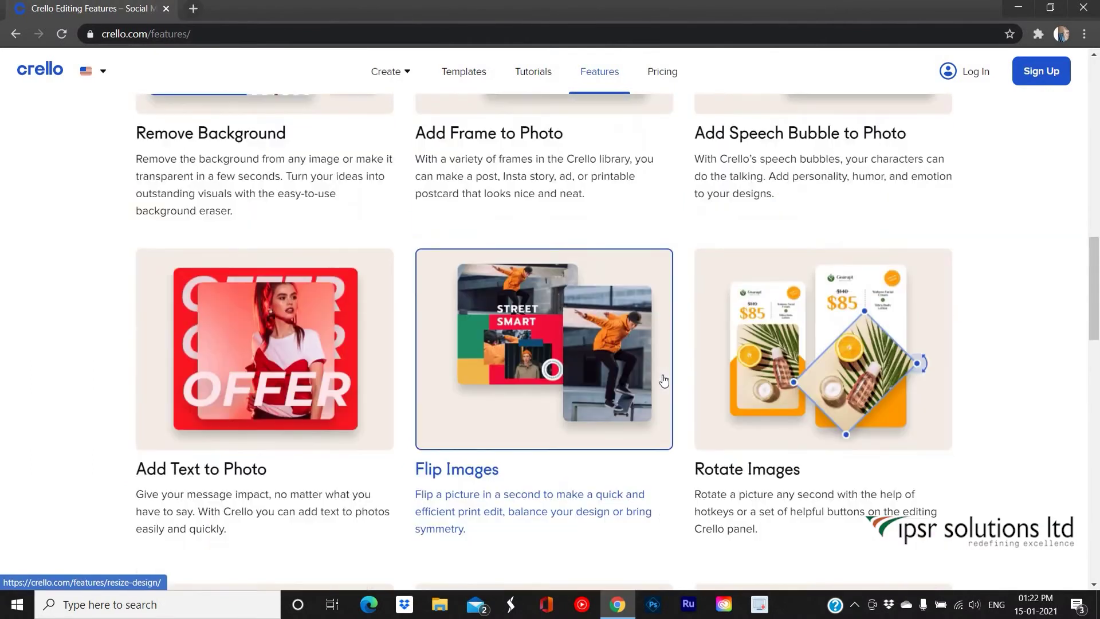
pyautogui.scroll(15, 664, 378)
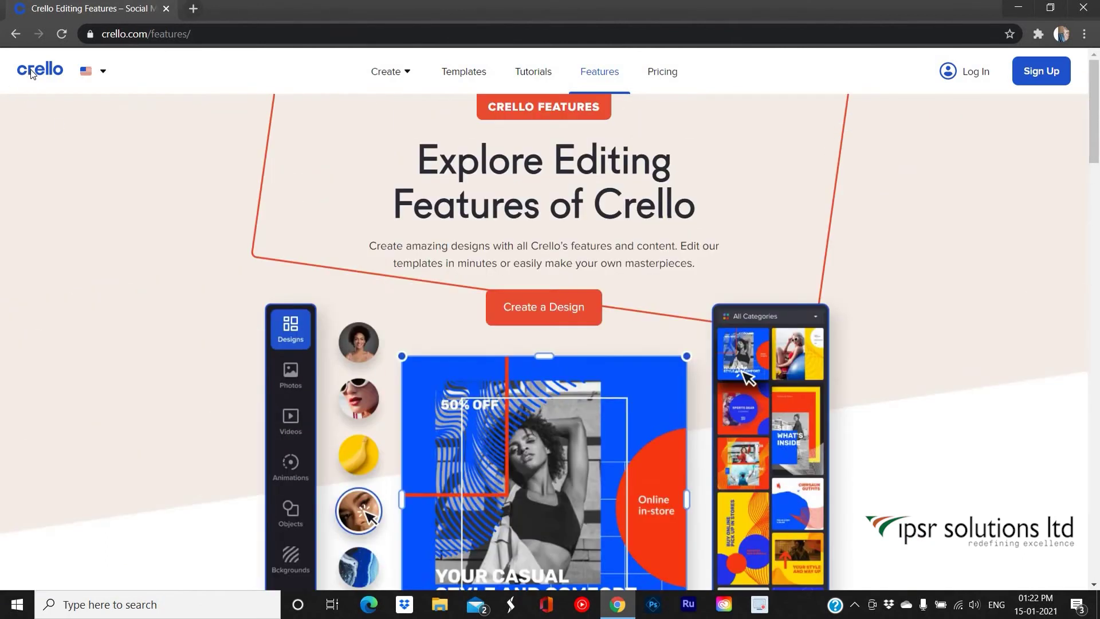
pyautogui.click(35, 70)
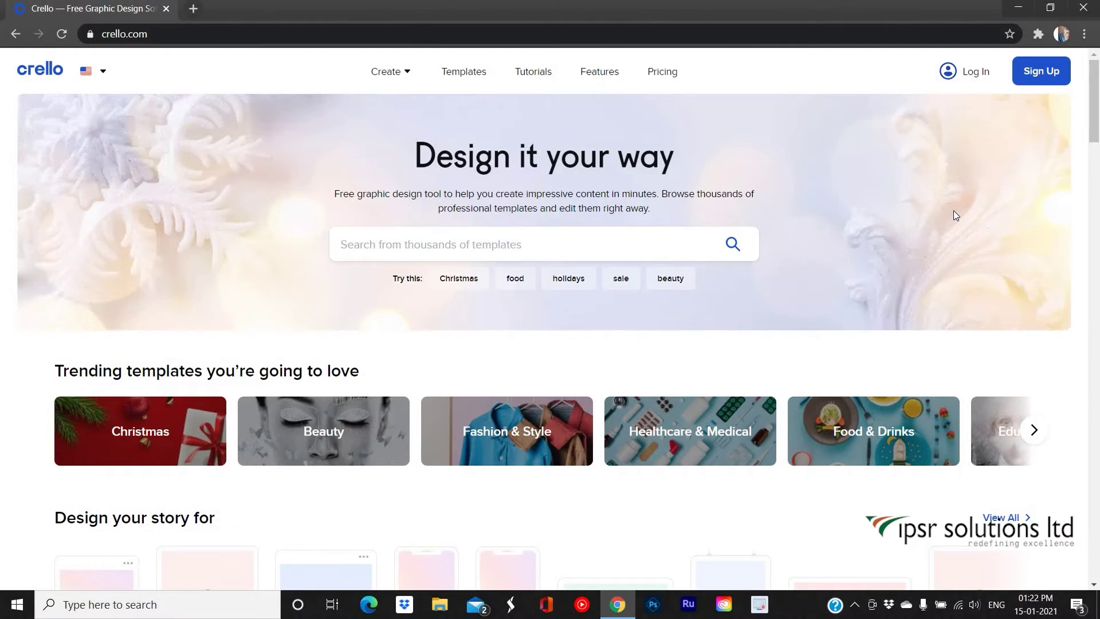
# - Create a free Crello account using the saved autofill e-mail and a typed password
pyautogui.click(1049, 70)
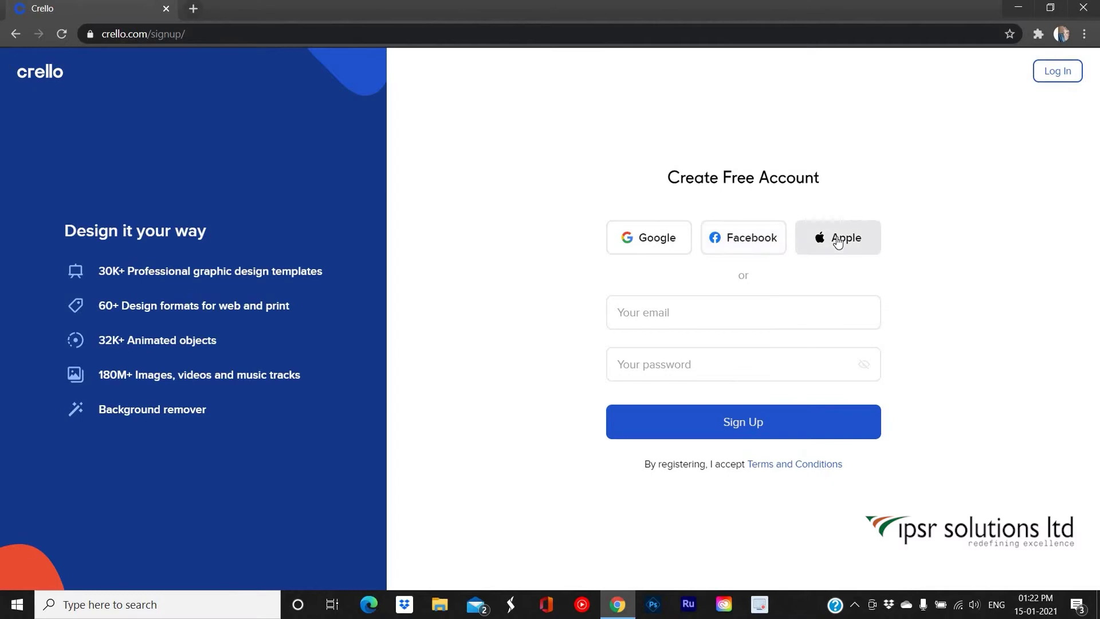
pyautogui.click(663, 313)
pyautogui.click(664, 353)
pyautogui.click(663, 367)
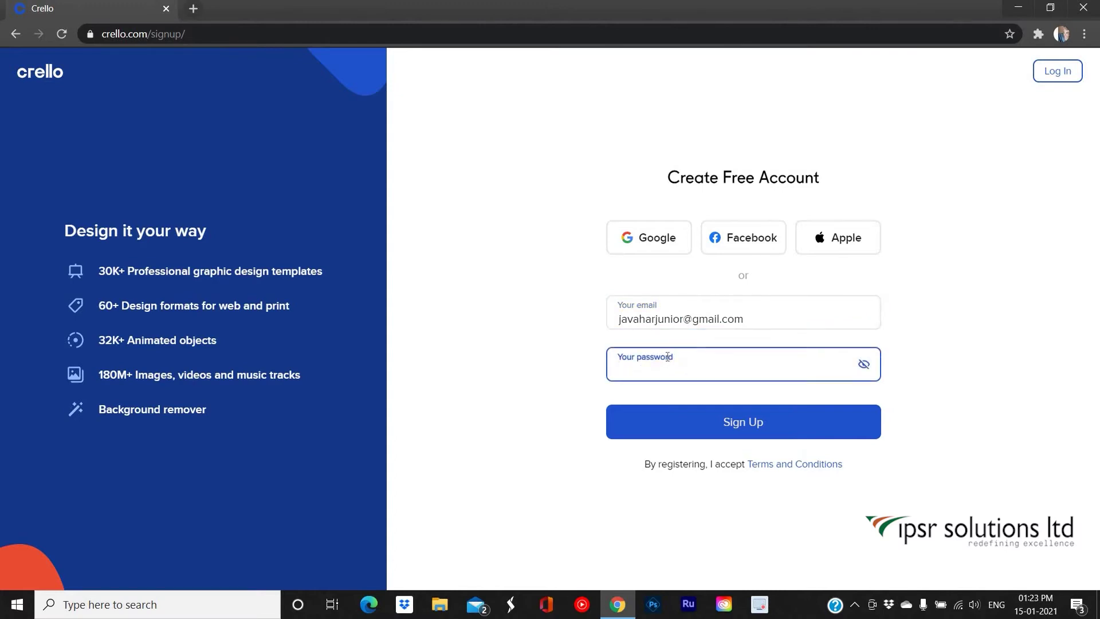
pyautogui.write('•')
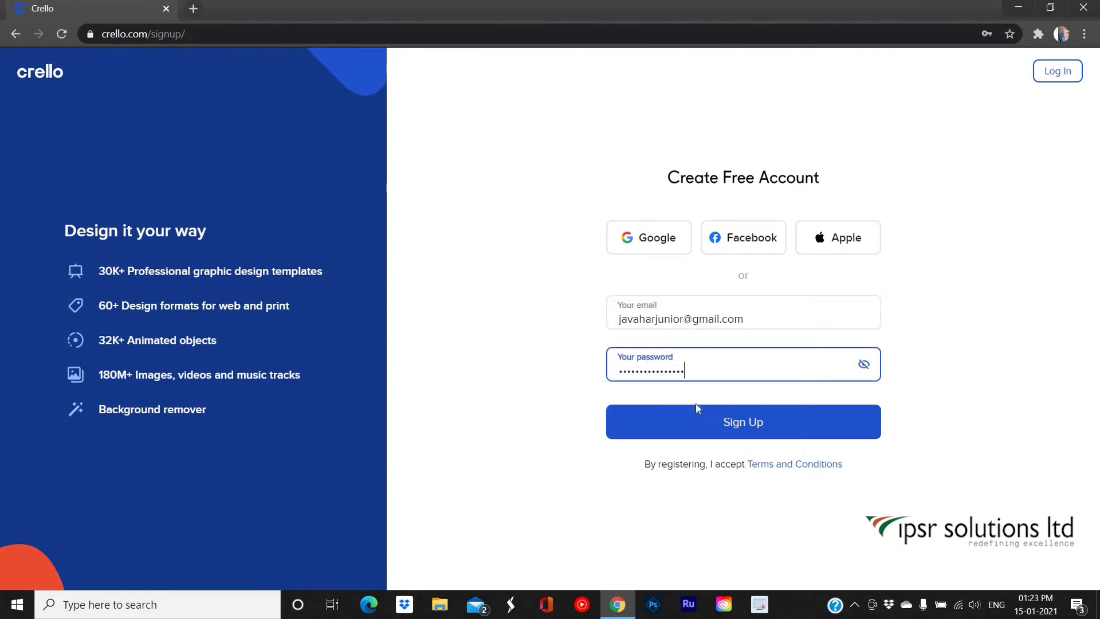
pyautogui.click(710, 431)
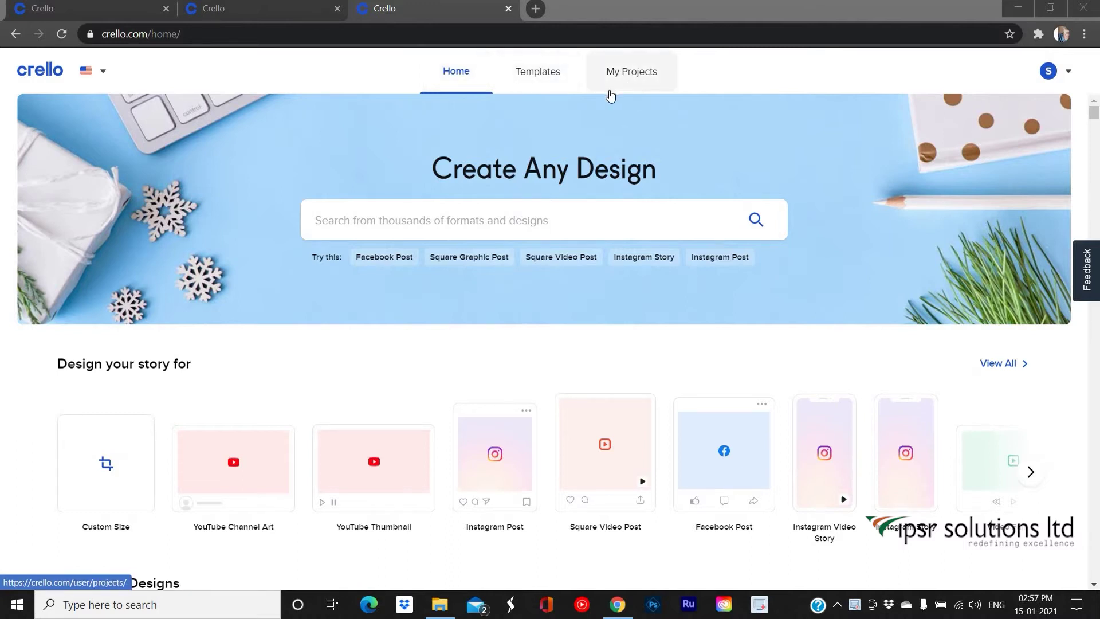
pyautogui.click(1055, 79)
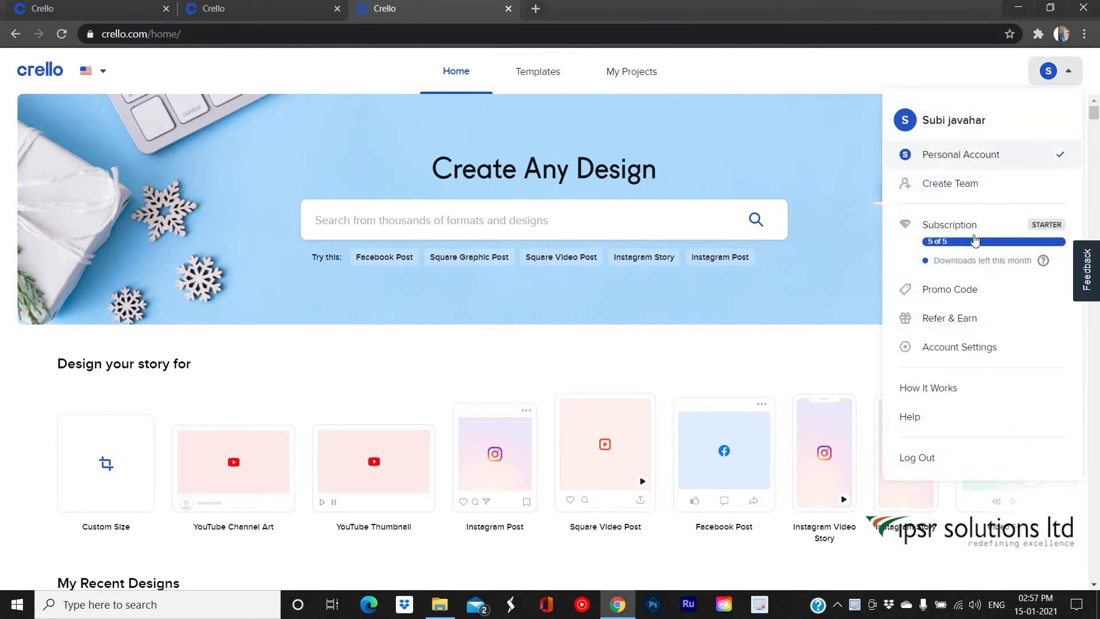
pyautogui.click(987, 352)
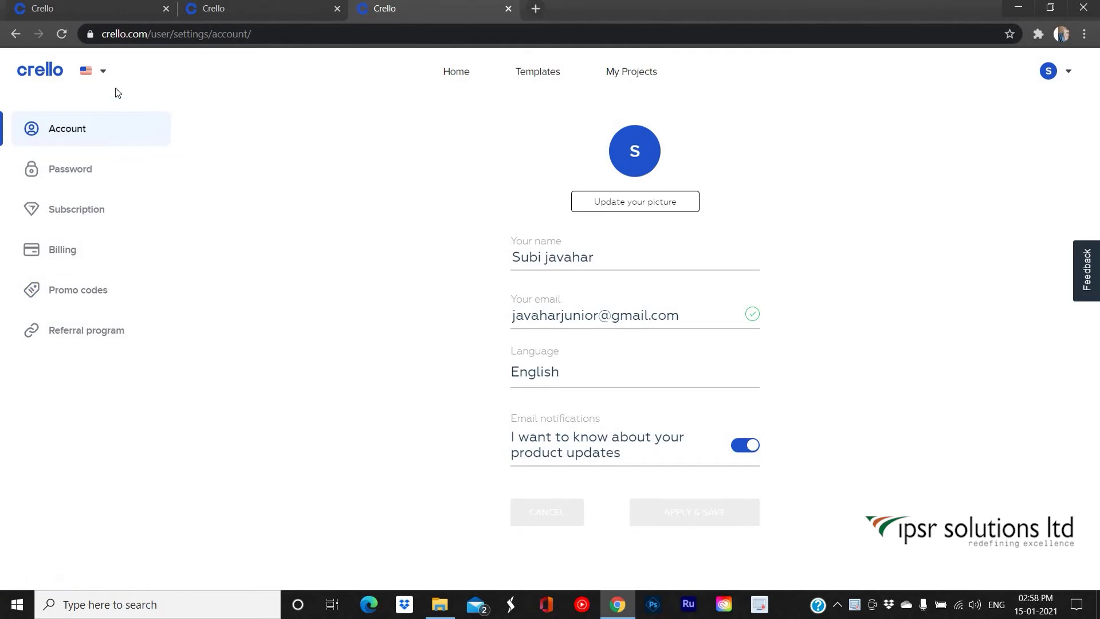
pyautogui.click(44, 76)
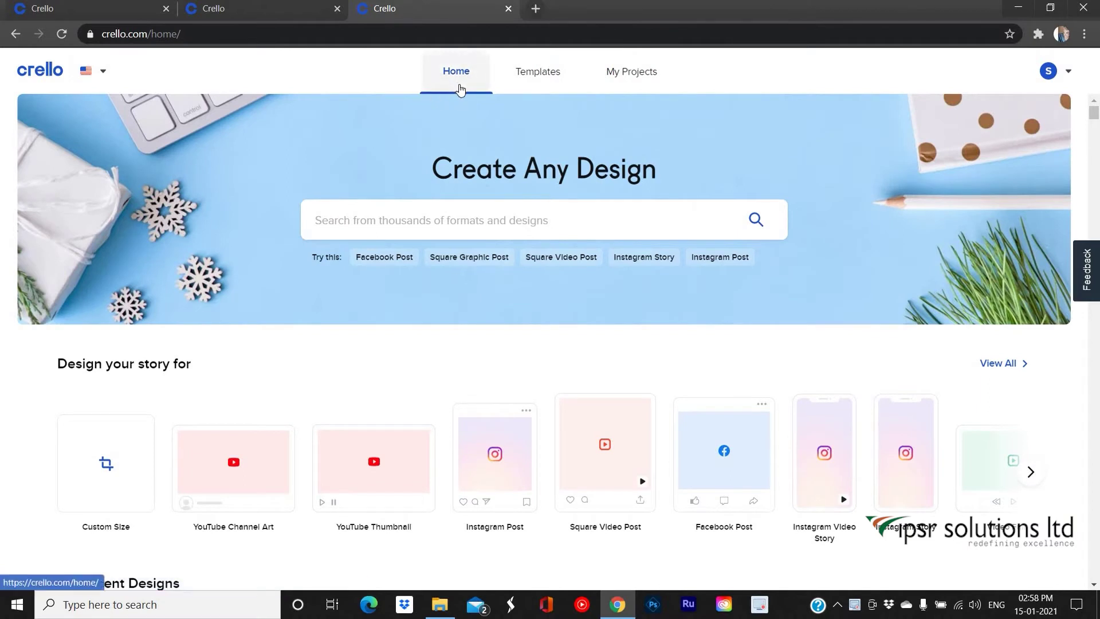
pyautogui.click(559, 81)
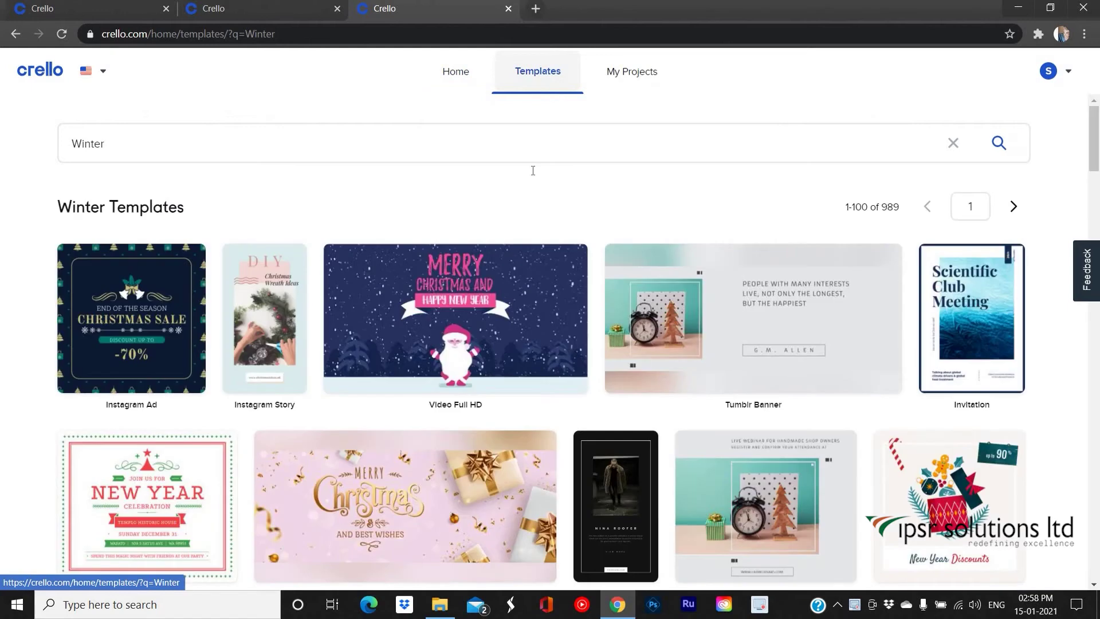
pyautogui.scroll(-10, 526, 241)
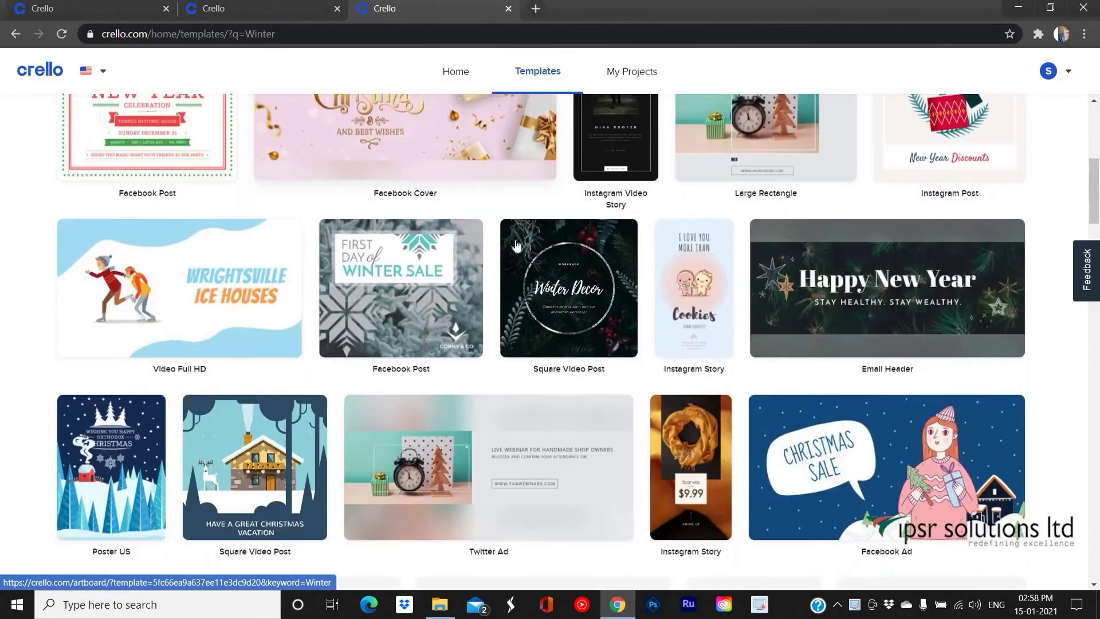
pyautogui.scroll(-8, 520, 248)
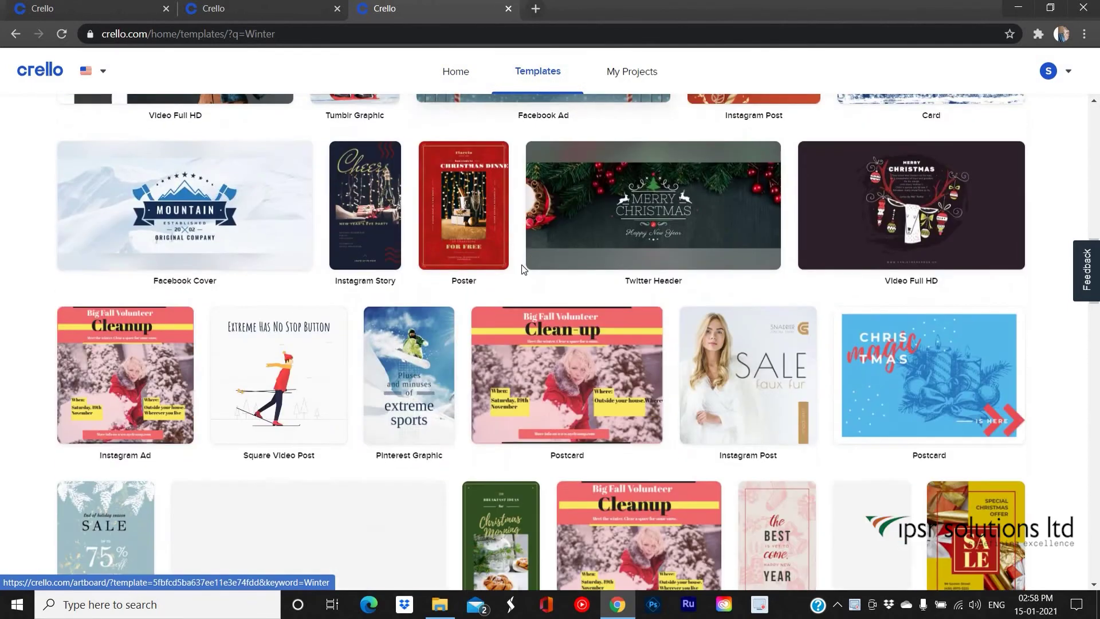
pyautogui.click(43, 90)
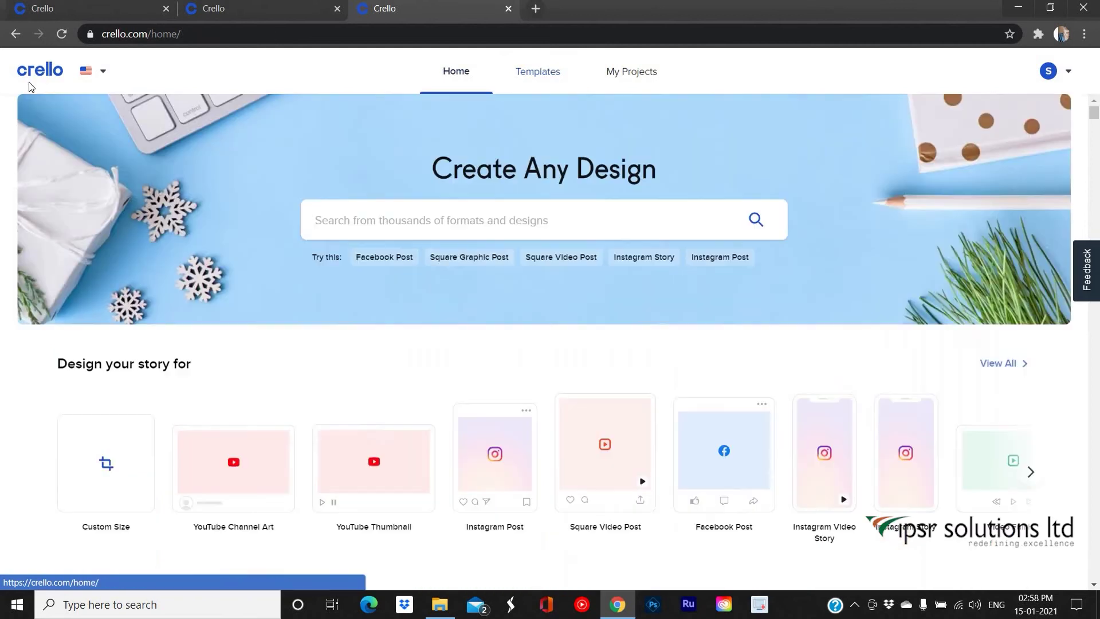
# - Open My Projects and look at the Trash before returning to All designs
pyautogui.click(626, 78)
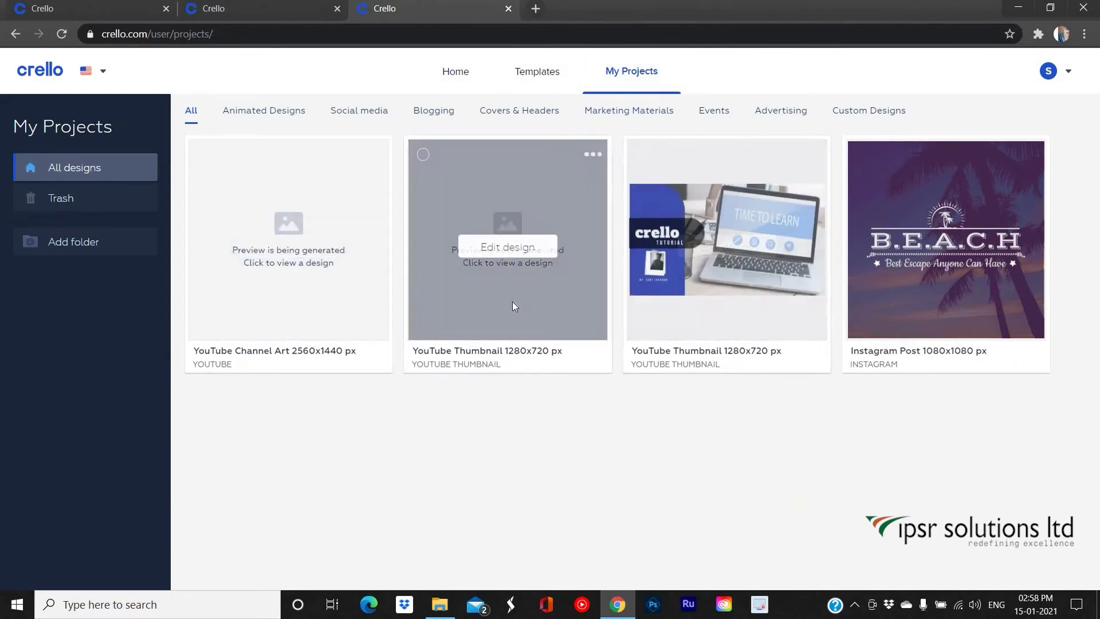
pyautogui.click(512, 301)
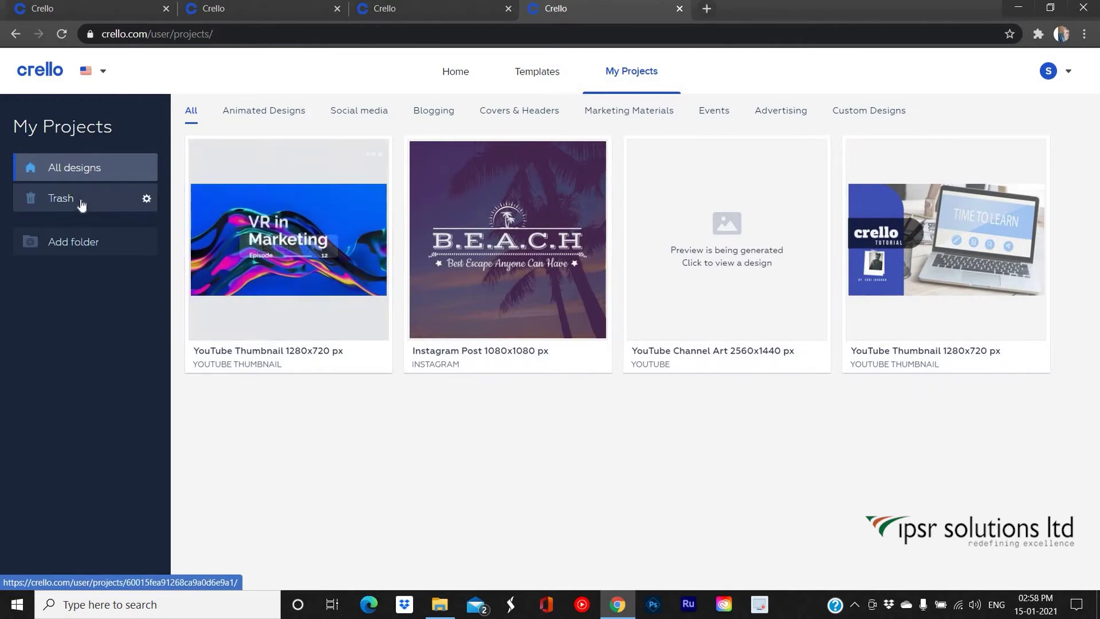
pyautogui.click(81, 204)
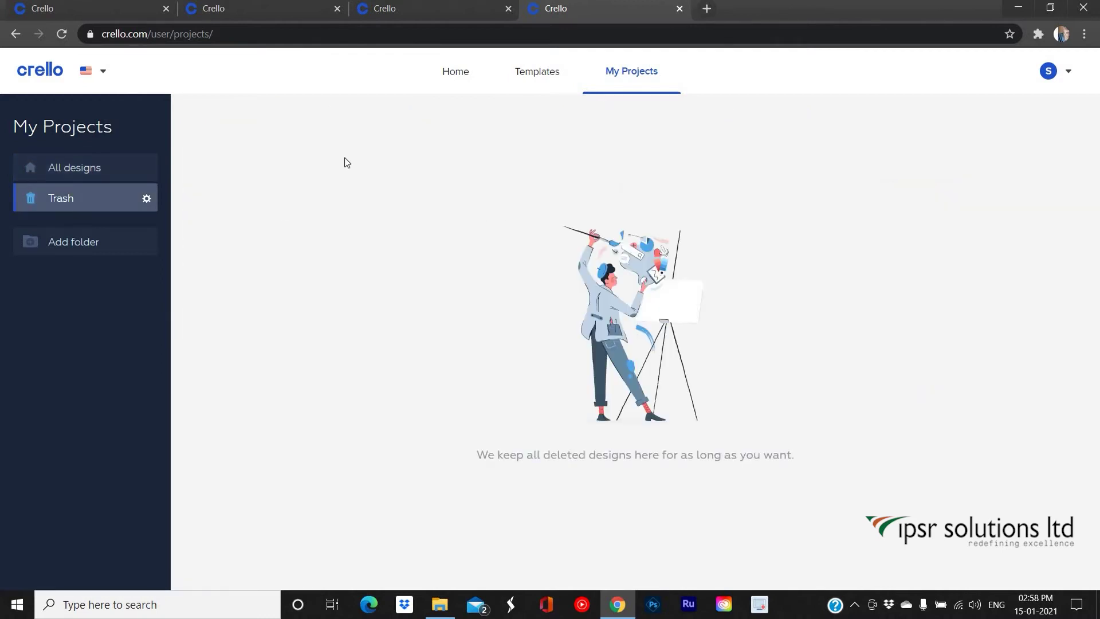
pyautogui.click(96, 168)
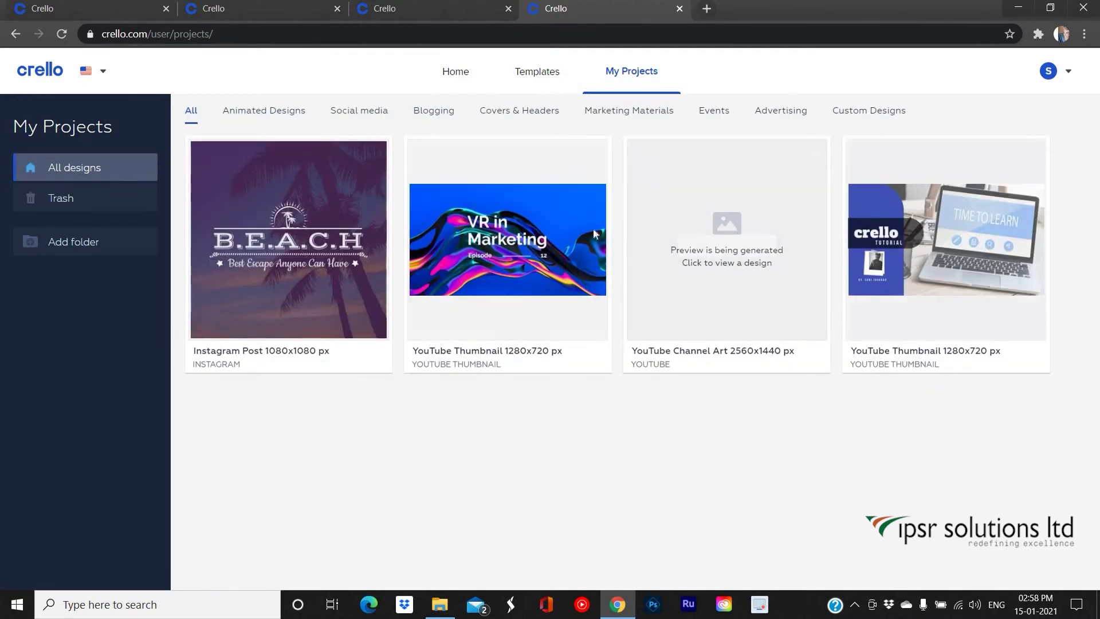
# - Delete the B.E.A.C.H Instagram Post 1080x1080 from its options menu and view it in Trash
pyautogui.click(374, 155)
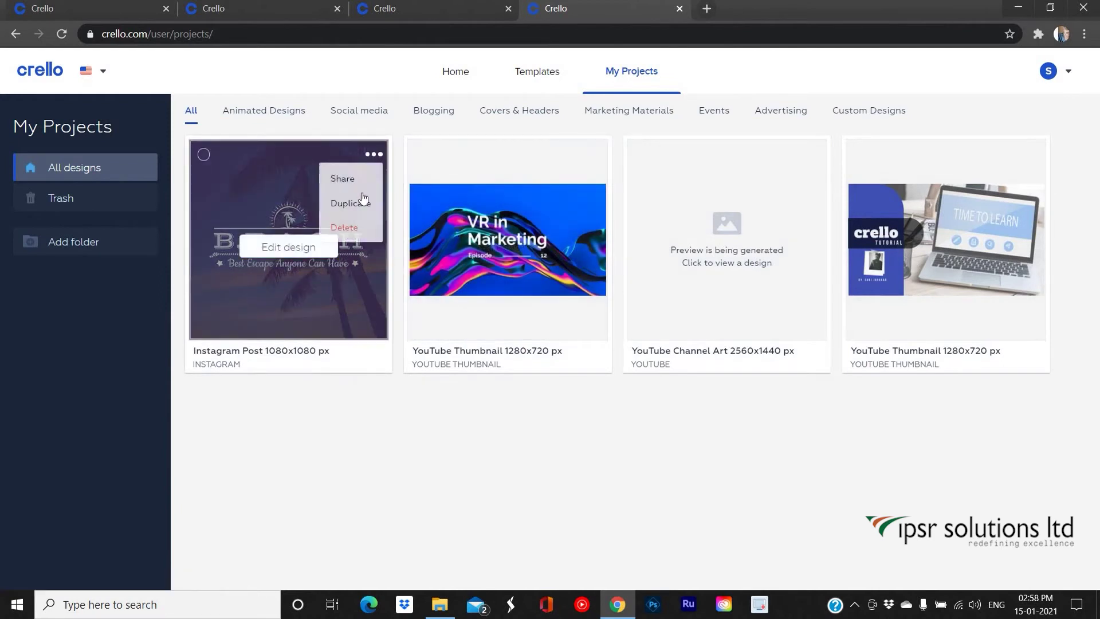
pyautogui.click(342, 225)
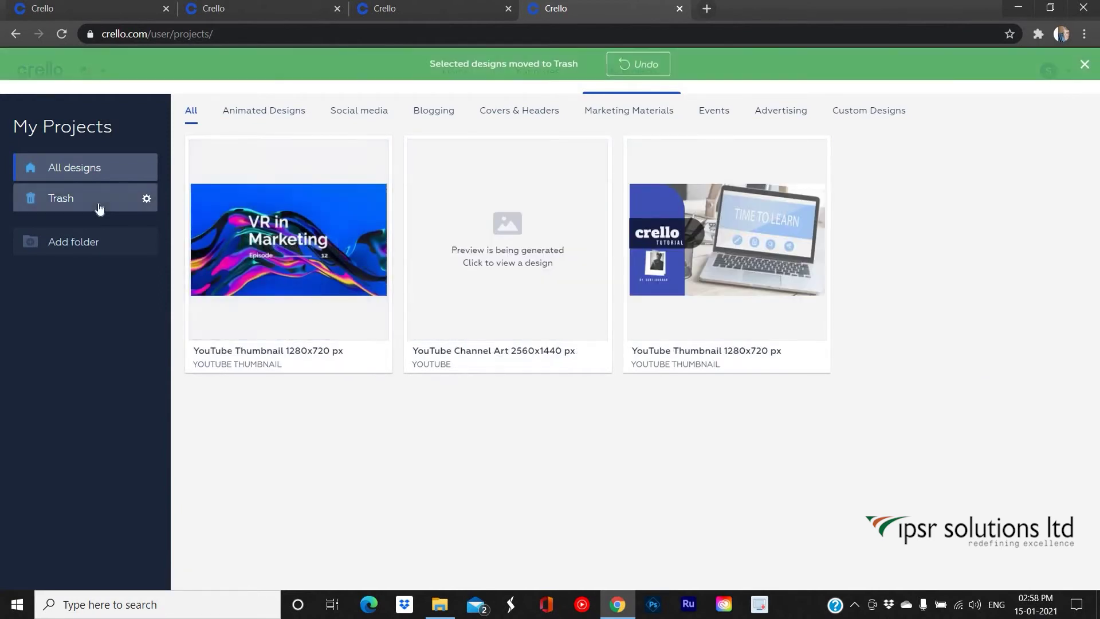
pyautogui.click(106, 209)
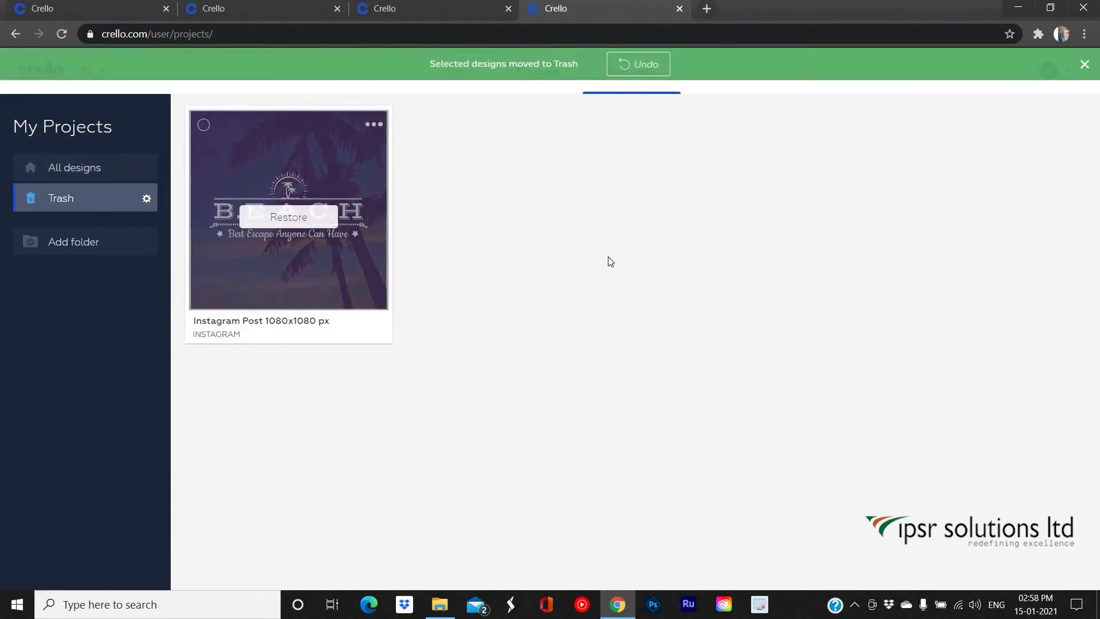
# - Restore the B.E.A.C.H Instagram Post from Trash, check All designs, and go back home
pyautogui.moveTo(295, 194)
pyautogui.click(299, 222)
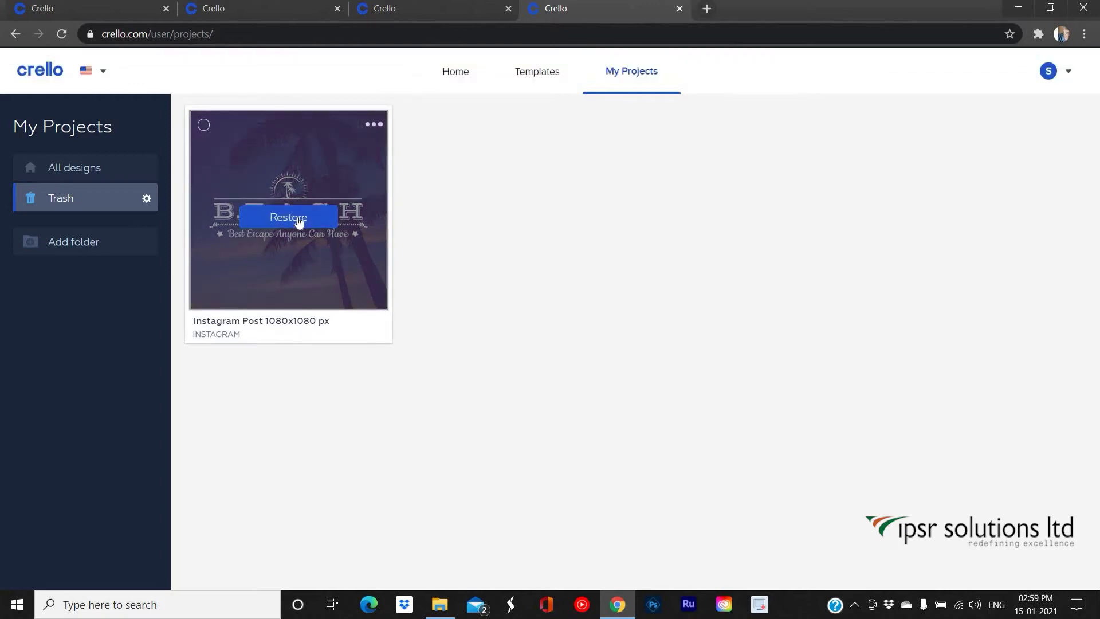
pyautogui.click(63, 167)
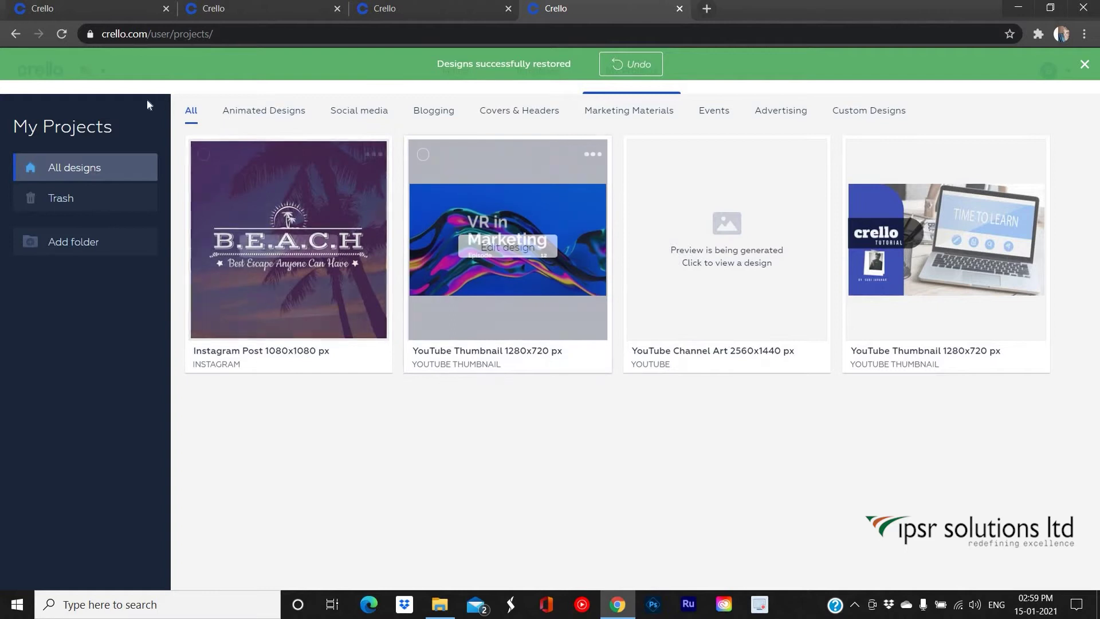
pyautogui.click(35, 73)
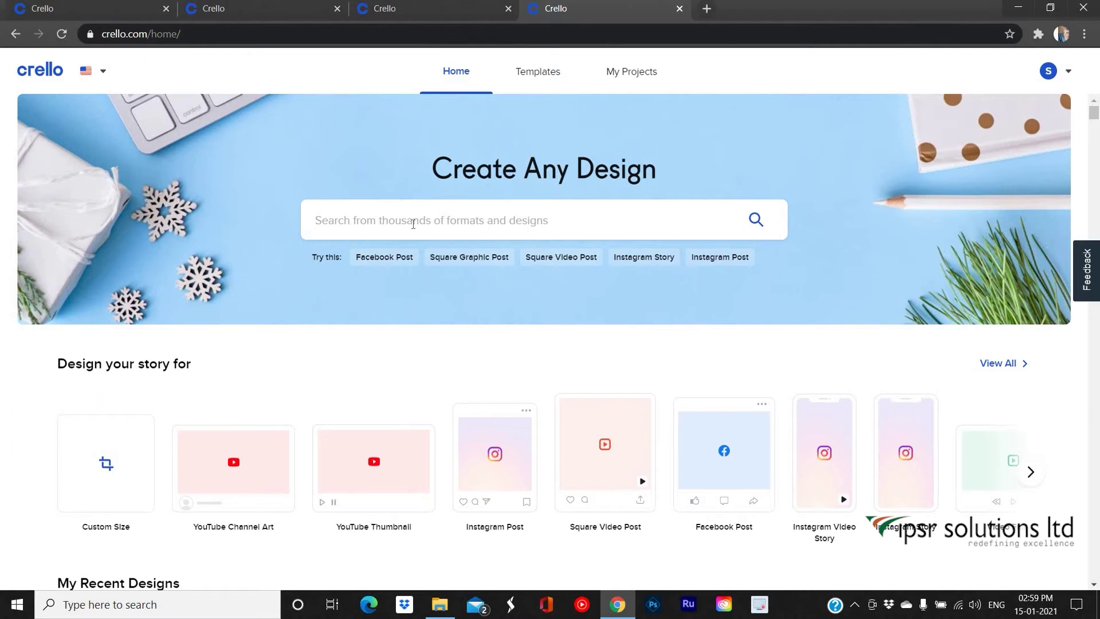
pyautogui.click(408, 205)
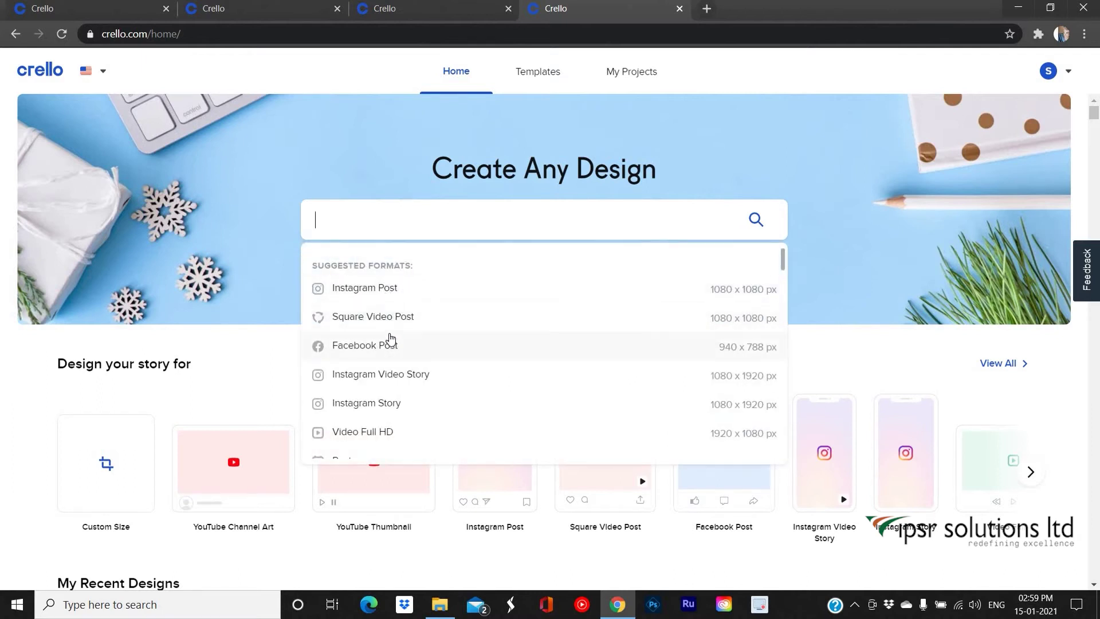
pyautogui.click(376, 351)
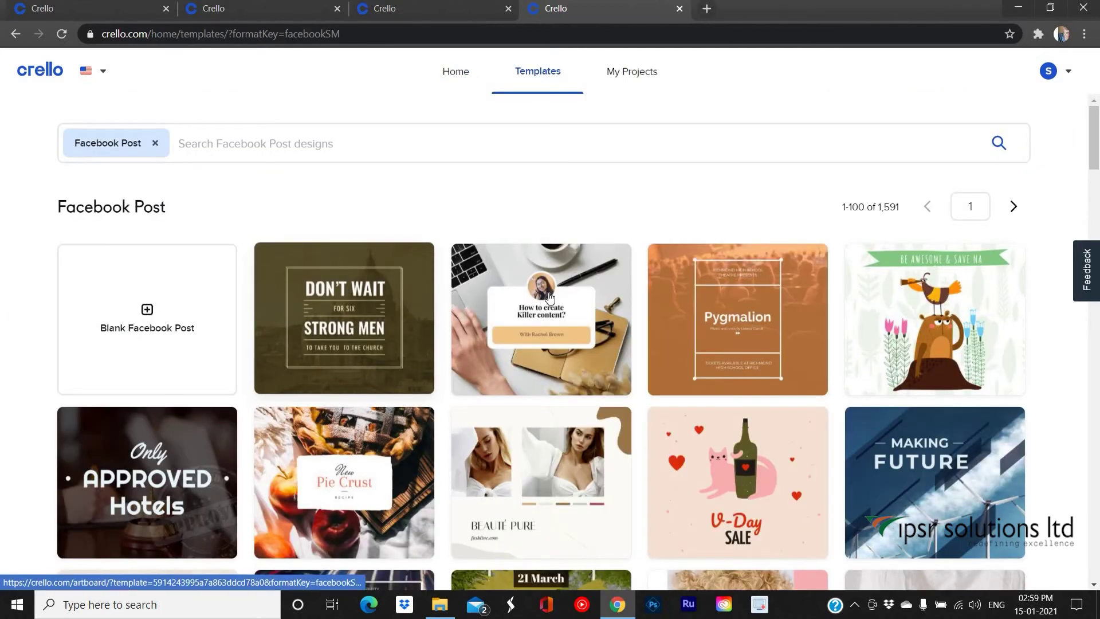
pyautogui.scroll(-5, 556, 387)
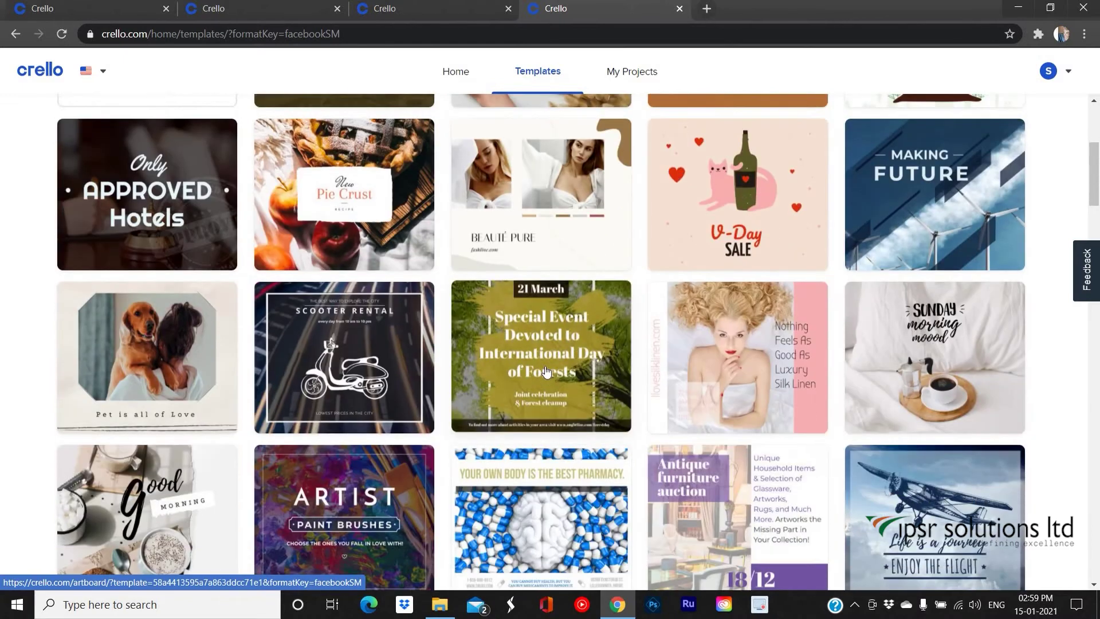
pyautogui.scroll(5, 556, 386)
pyautogui.scroll(-11, 196, 295)
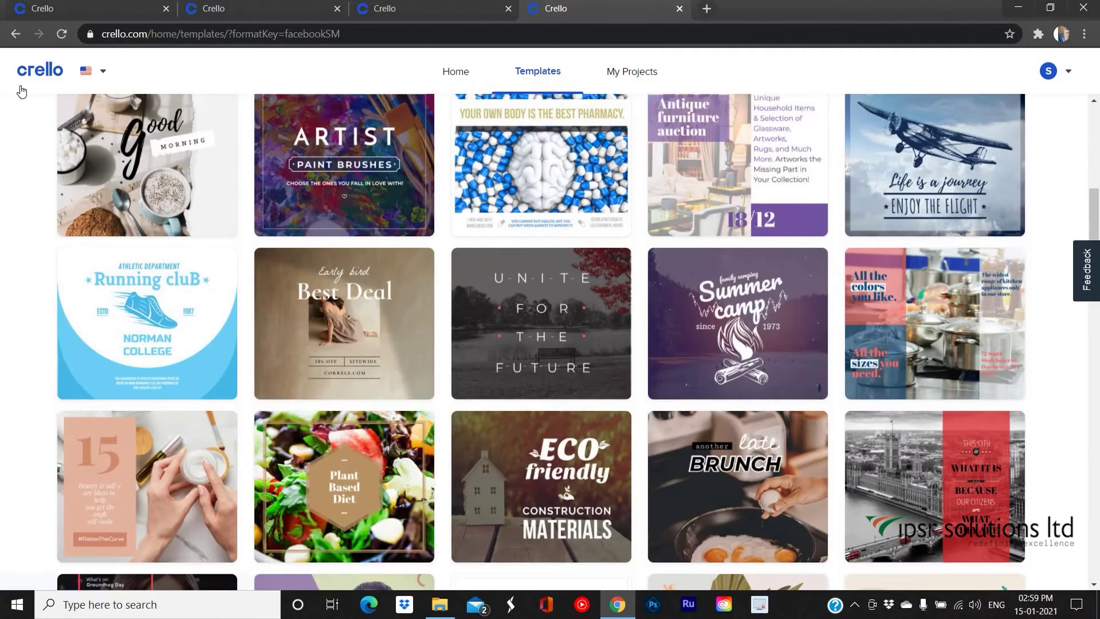
pyautogui.click(24, 89)
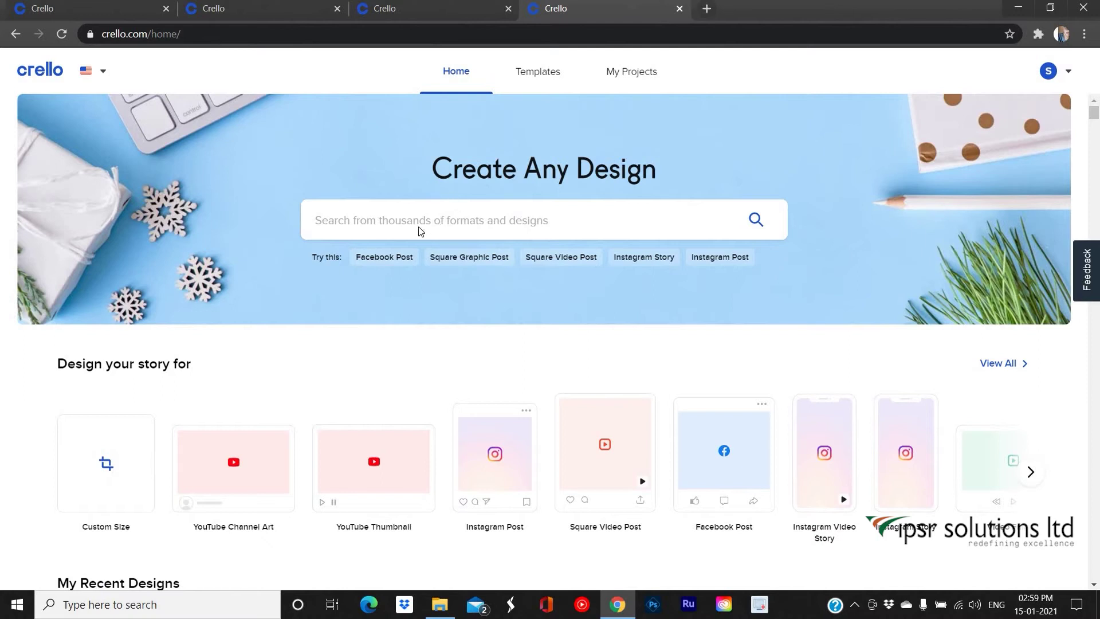
pyautogui.scroll(-6, 418, 230)
pyautogui.scroll(-6, 423, 255)
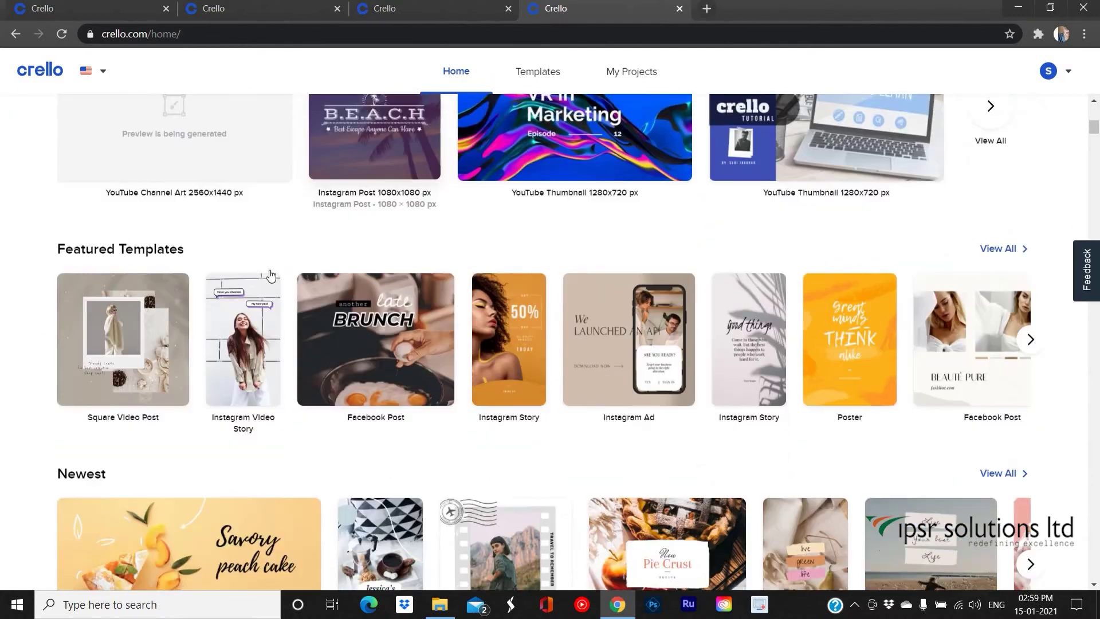
pyautogui.scroll(-2, 290, 301)
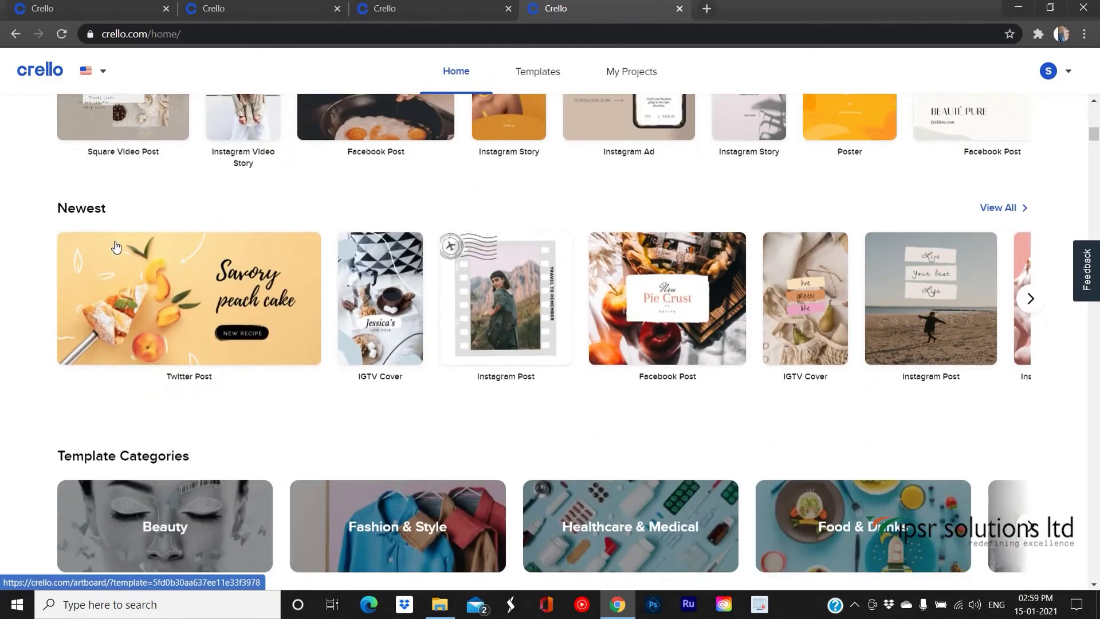
pyautogui.scroll(5, 156, 299)
pyautogui.scroll(-14, 157, 299)
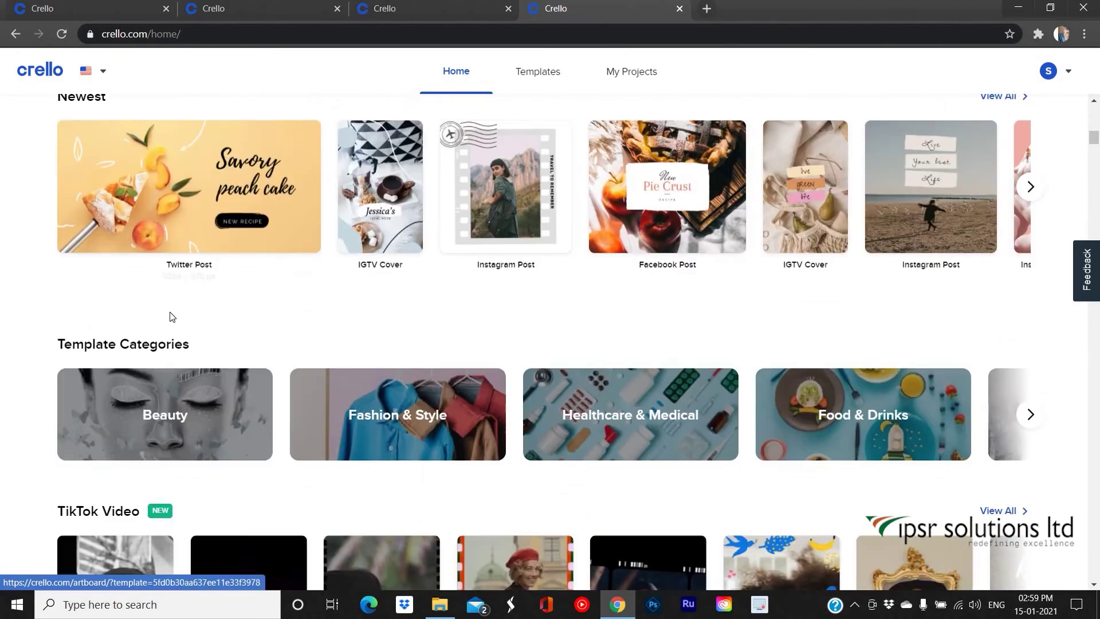
pyautogui.scroll(-6, 191, 327)
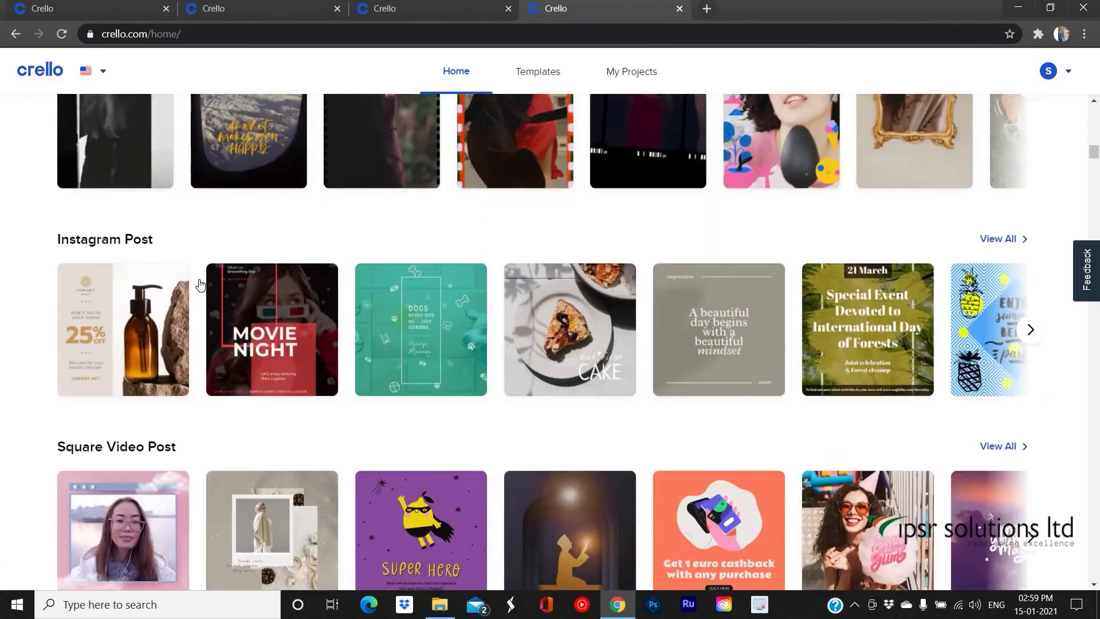
pyautogui.scroll(-12, 264, 318)
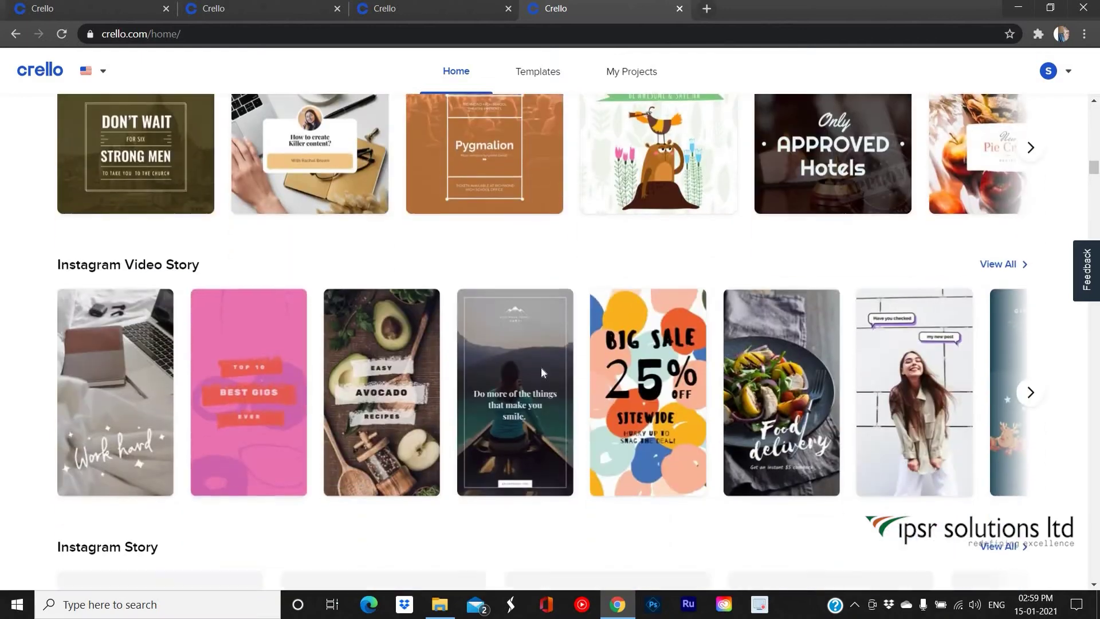
pyautogui.scroll(-9, 253, 454)
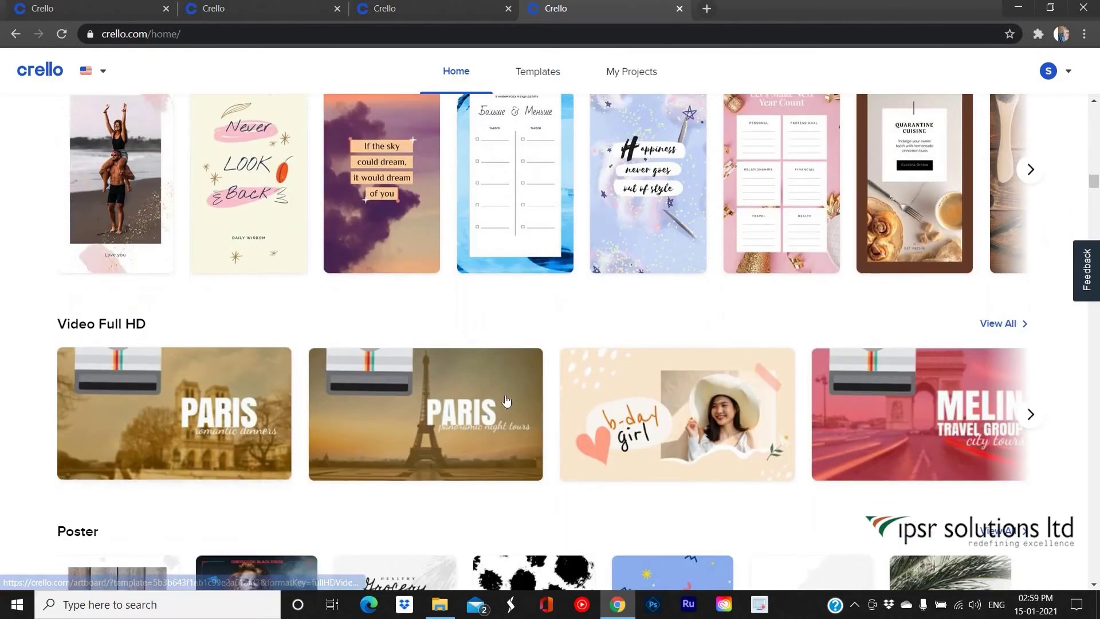
pyautogui.scroll(-8, 404, 396)
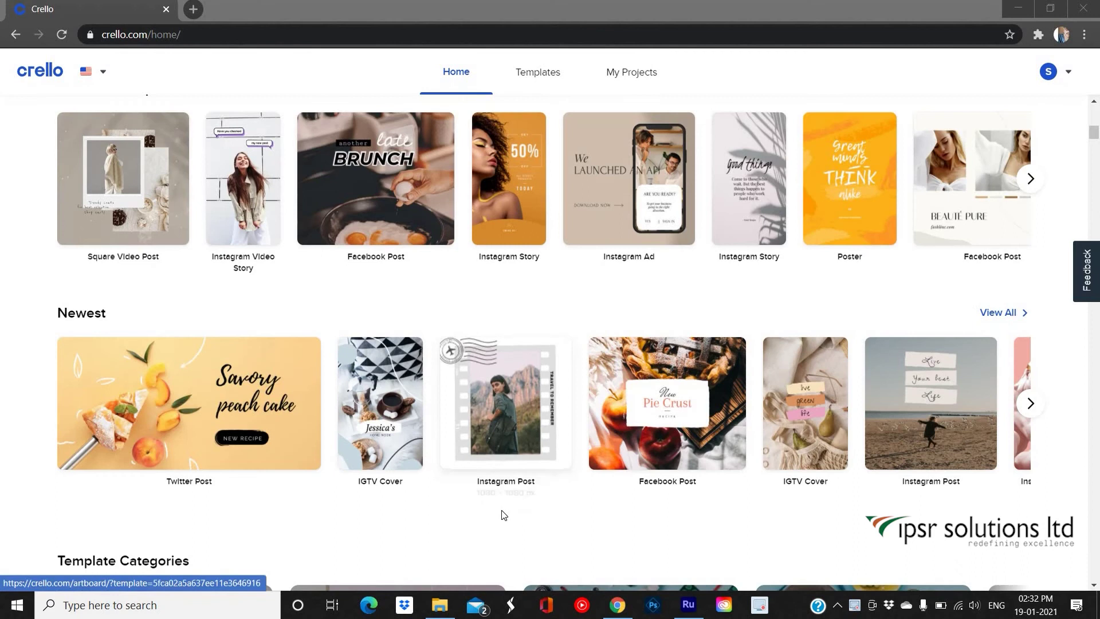
pyautogui.scroll(4, 504, 515)
pyautogui.scroll(8, 501, 513)
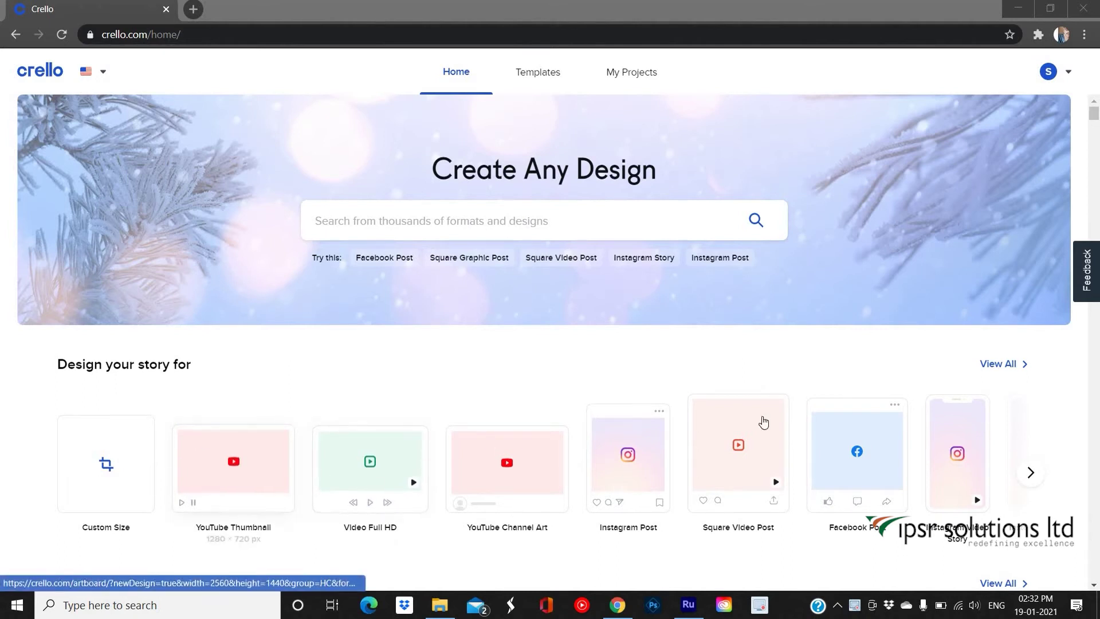
# - Browse the 'Design your story for' formats and open a blank 1080x1080 px Instagram Ad
pyautogui.click(1035, 475)
pyautogui.click(1035, 476)
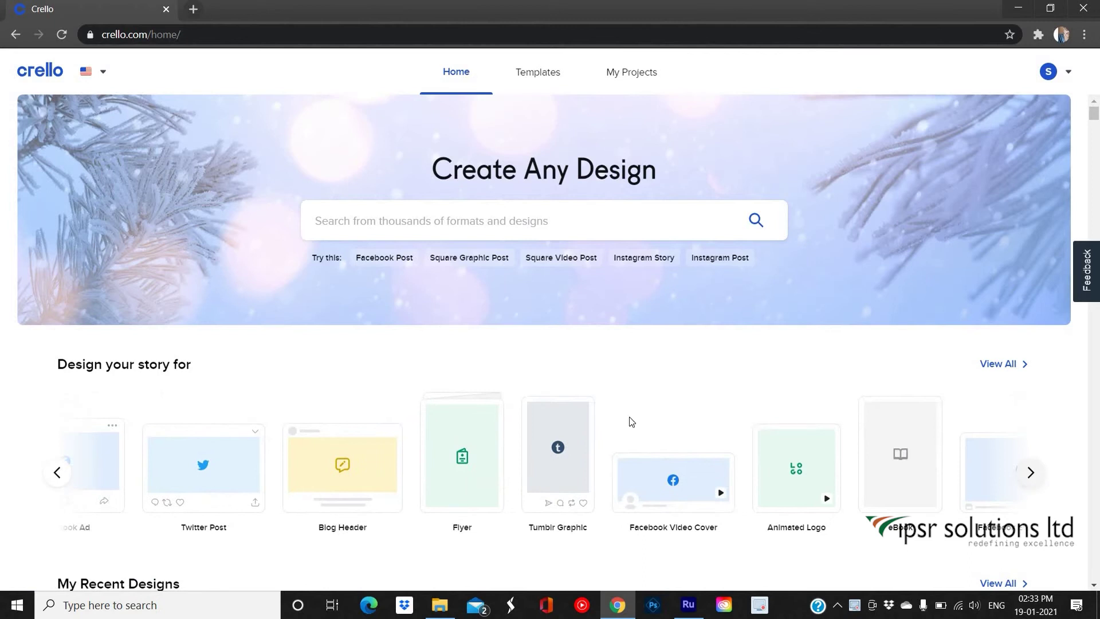
pyautogui.click(57, 473)
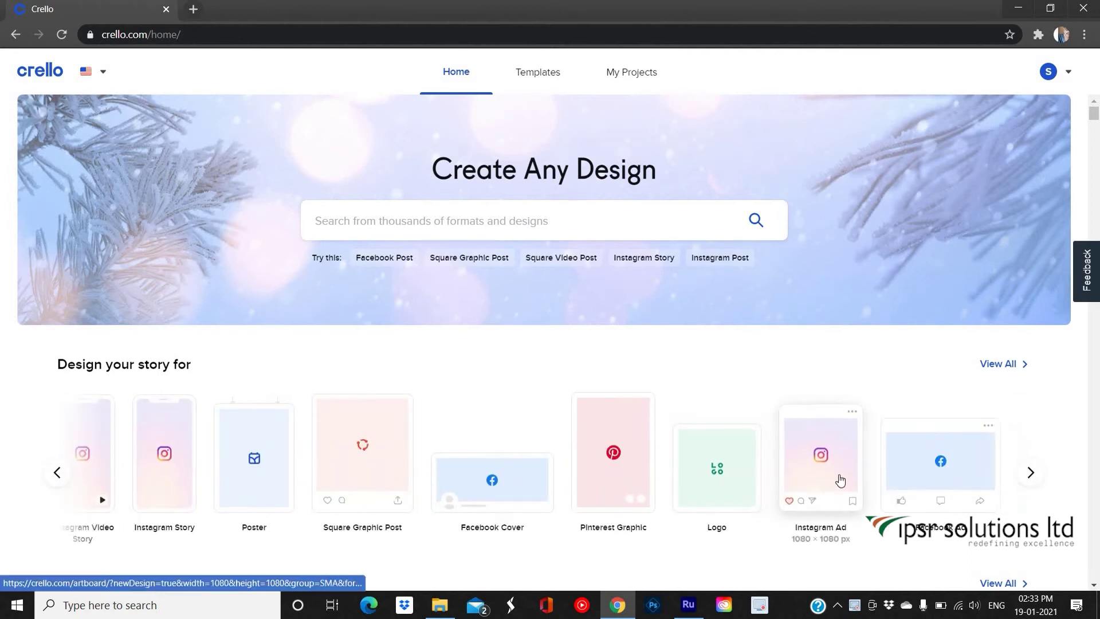
pyautogui.click(836, 476)
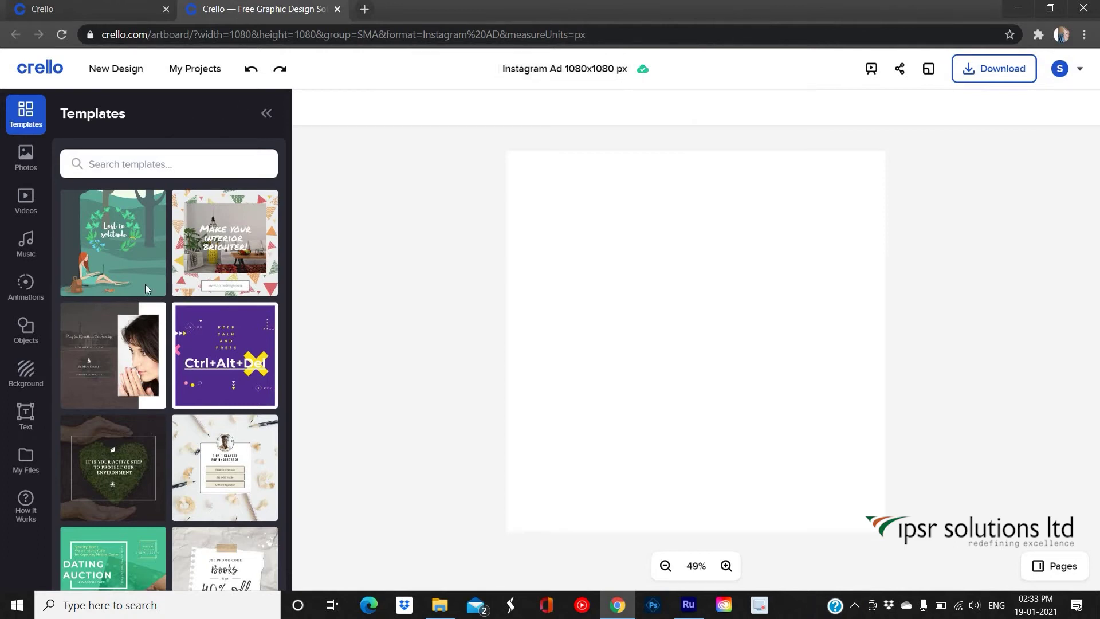
# - Open the Photos library and scroll through the Premium photos
pyautogui.scroll(-4, 208, 358)
pyautogui.scroll(-9, 208, 358)
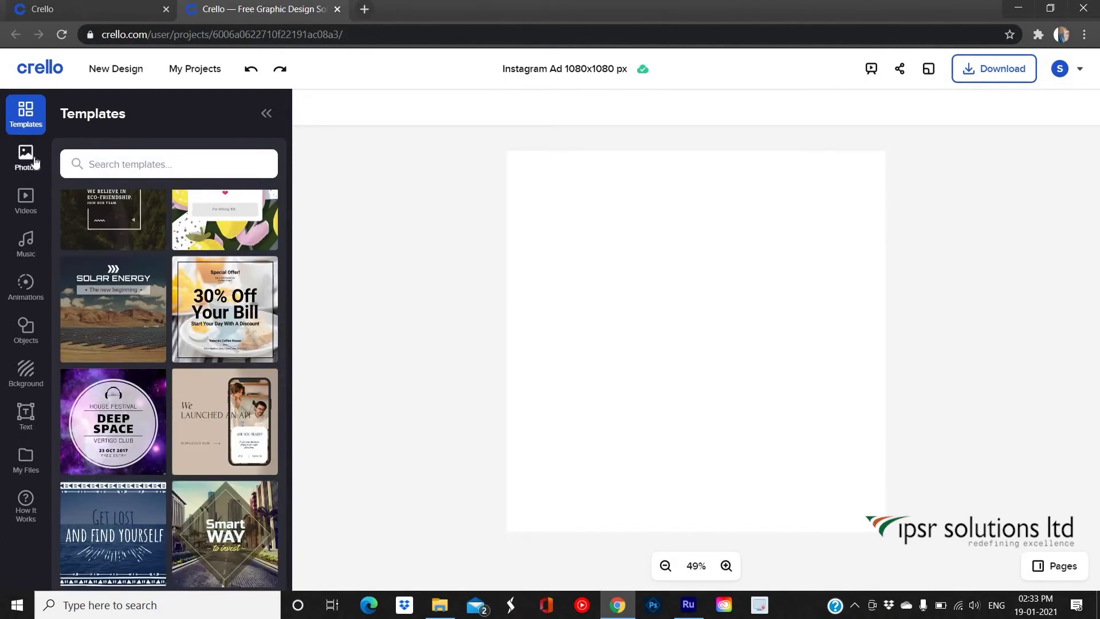
pyautogui.click(33, 157)
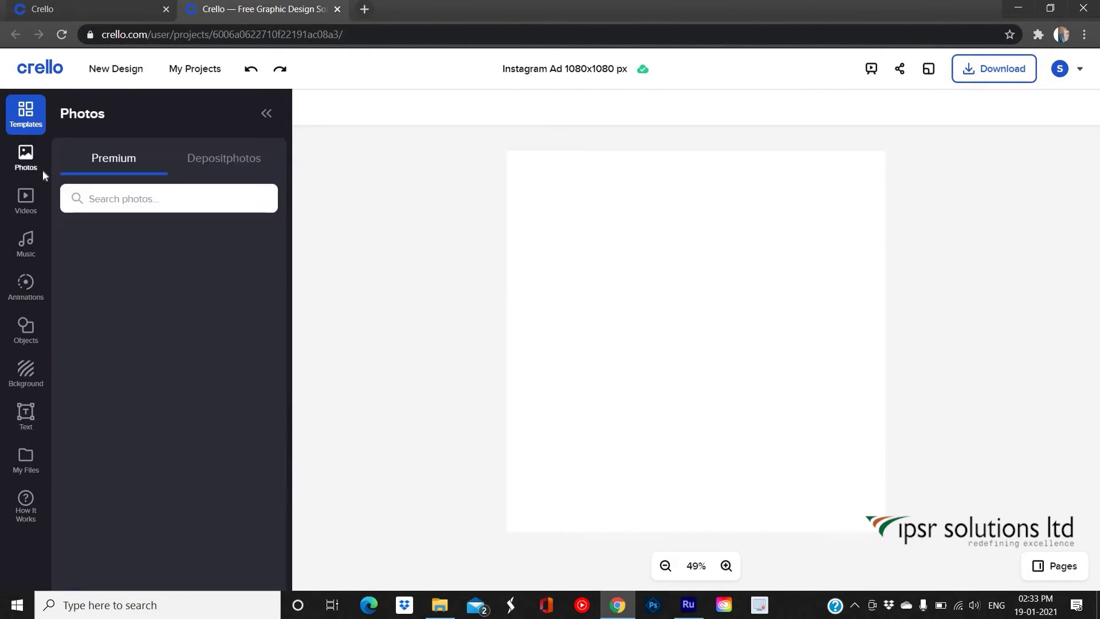
pyautogui.scroll(-5, 187, 268)
pyautogui.scroll(-10, 187, 268)
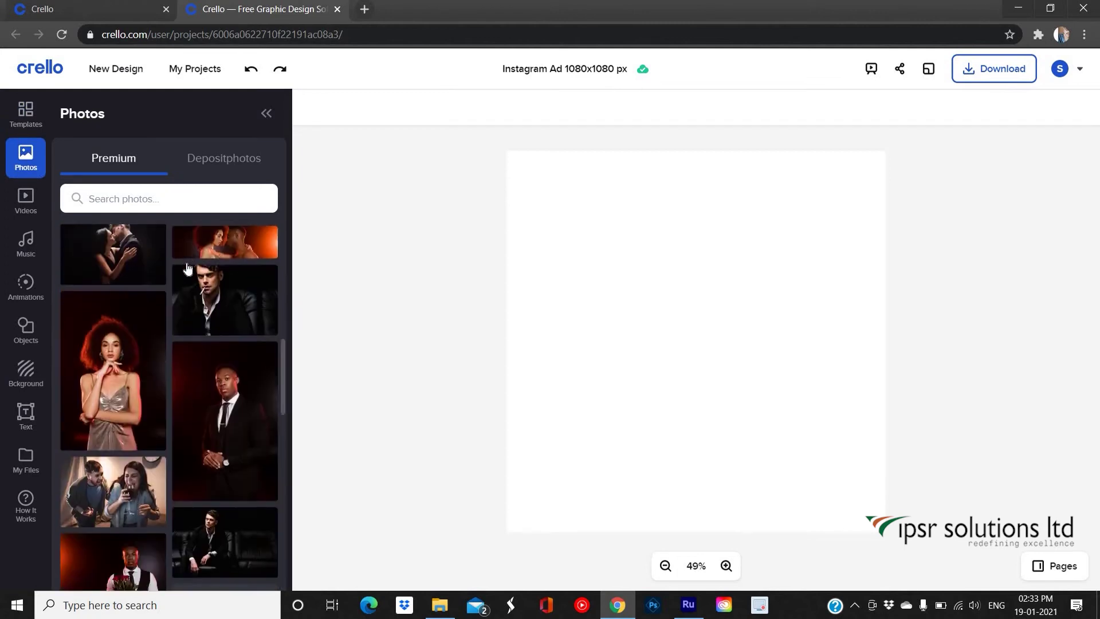
pyautogui.scroll(-10, 215, 301)
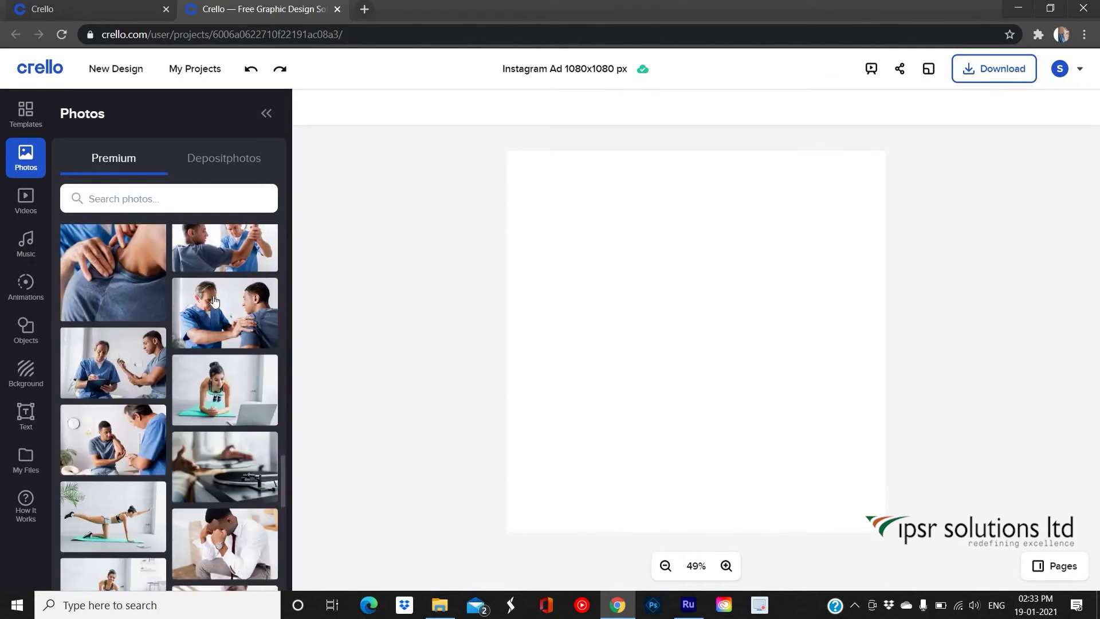
pyautogui.scroll(-5, 221, 310)
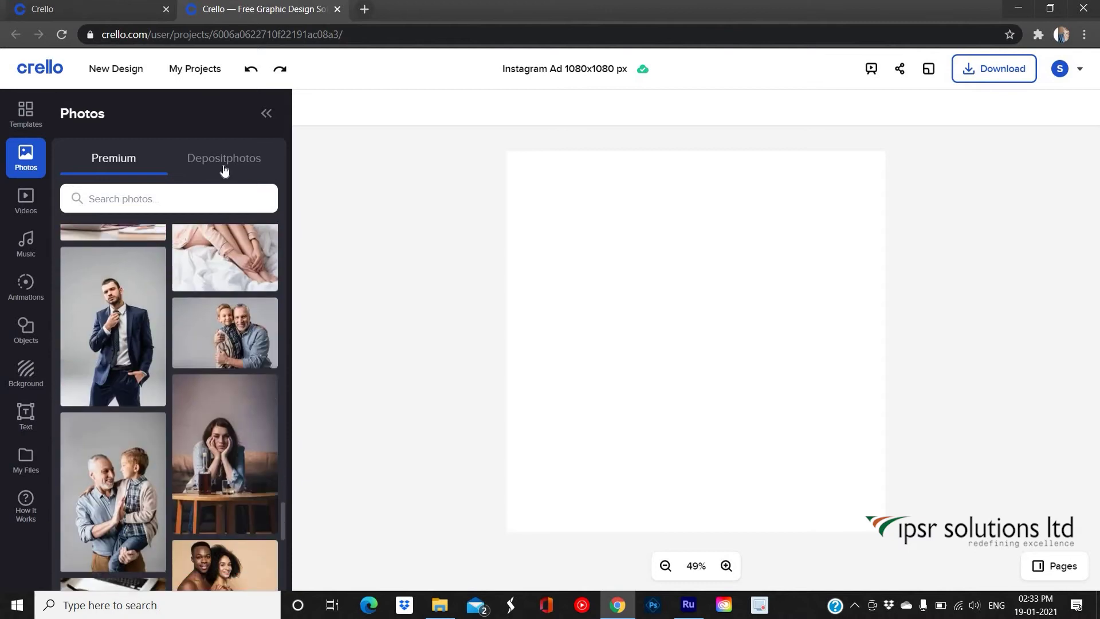
# - Switch to the Depositphotos collection and browse its $0.99 stock images
pyautogui.click(223, 158)
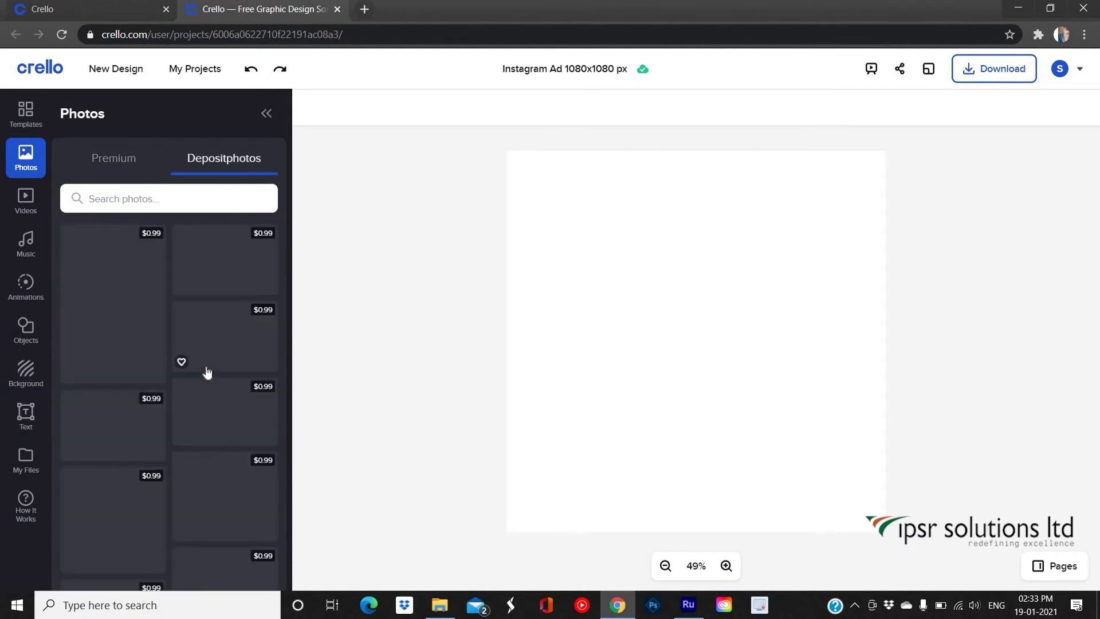
pyautogui.scroll(-8, 207, 372)
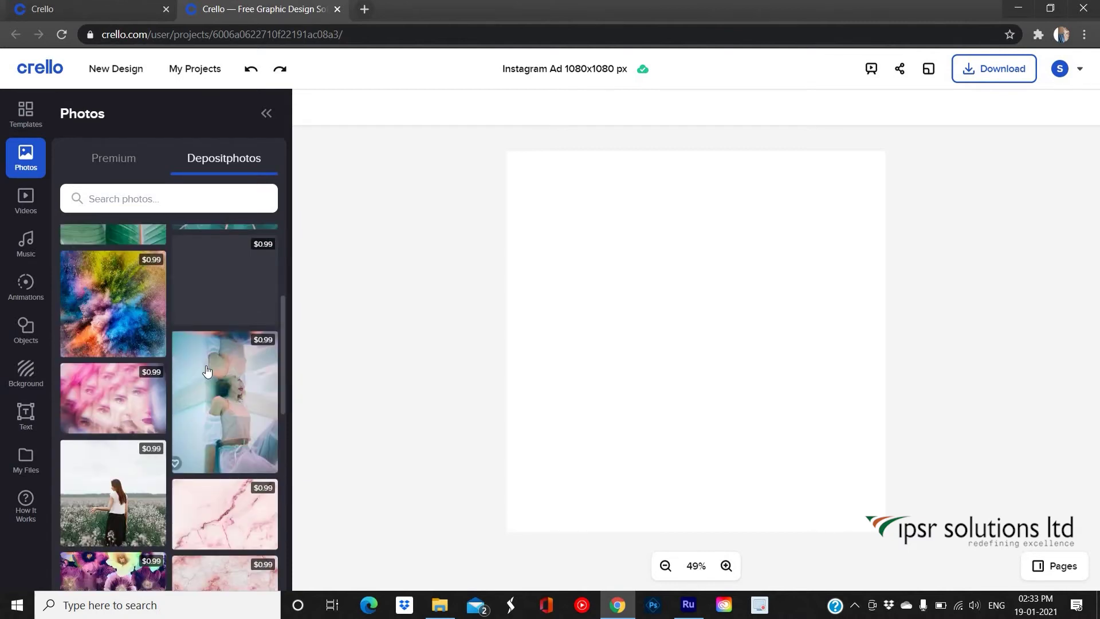
pyautogui.scroll(-10, 208, 372)
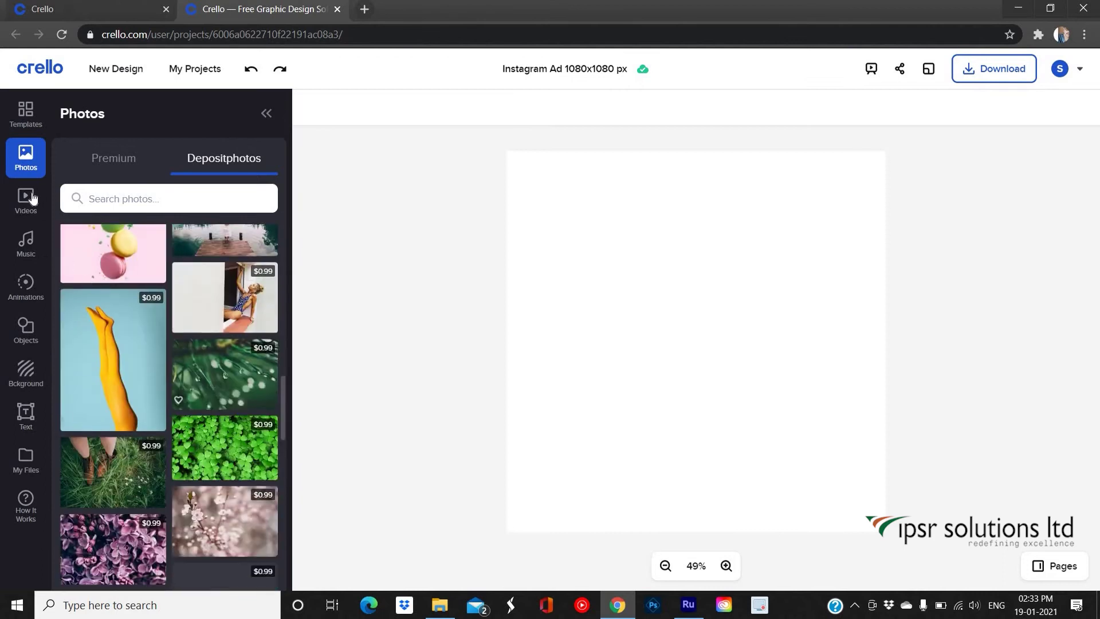
# - Scroll through the stock Videos library
pyautogui.click(26, 200)
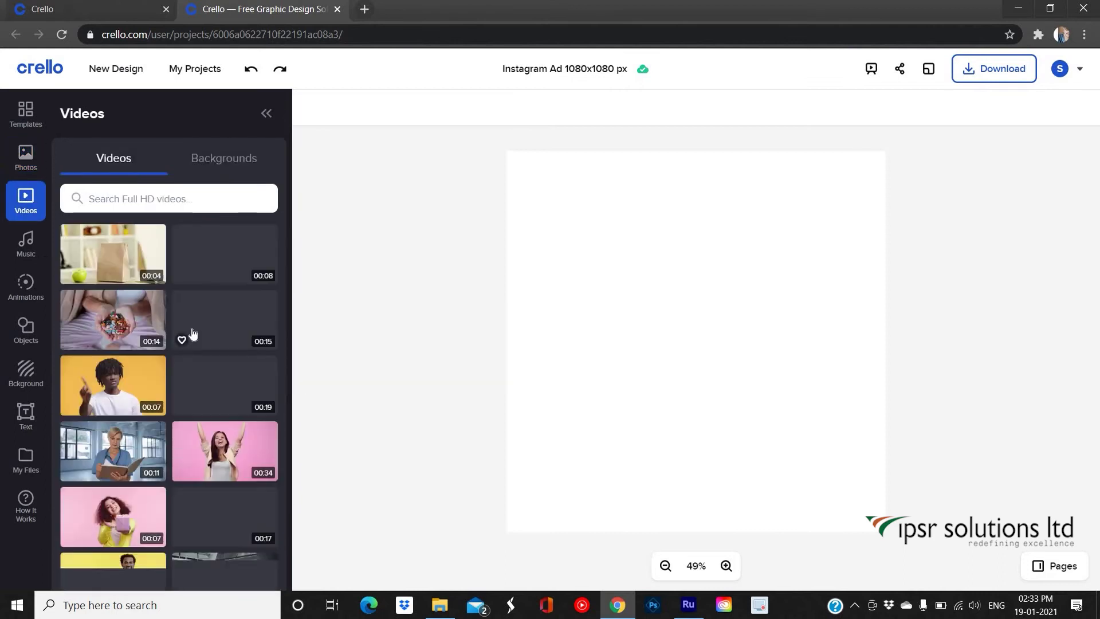
pyautogui.scroll(-3, 189, 338)
pyautogui.scroll(-6, 219, 351)
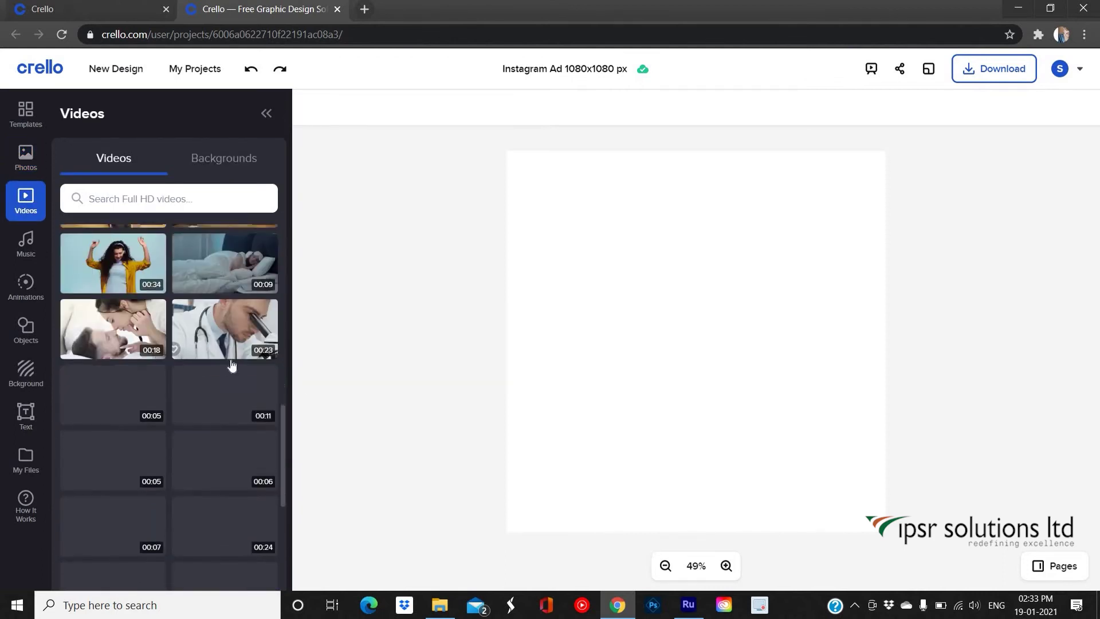
pyautogui.scroll(-8, 232, 365)
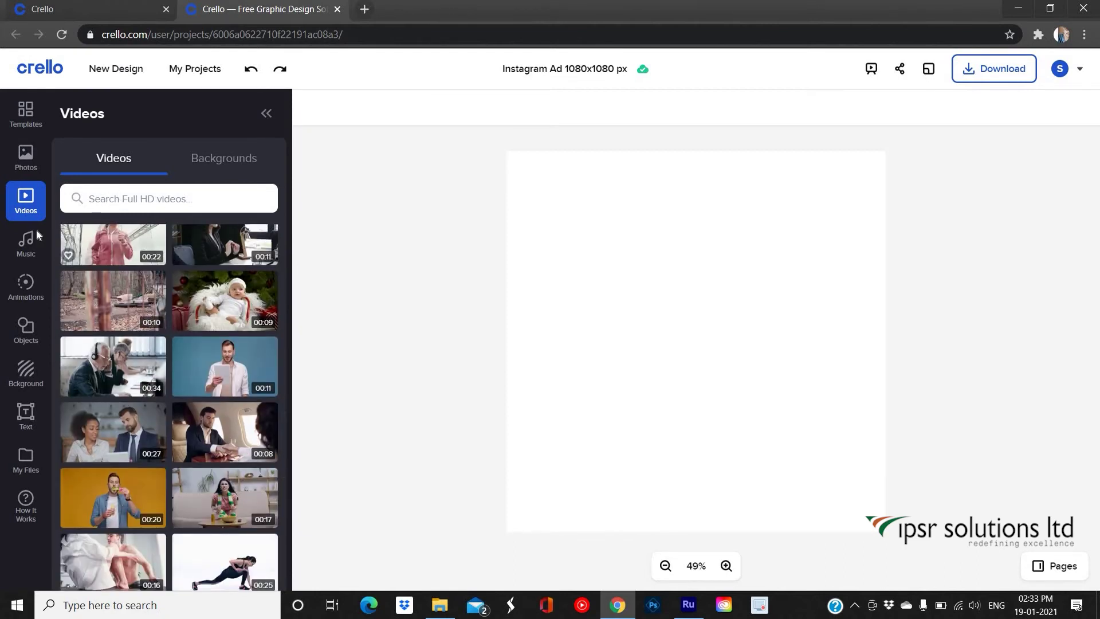
# - Browse the Music tracks by genre and the Animations sticker collection
pyautogui.click(26, 243)
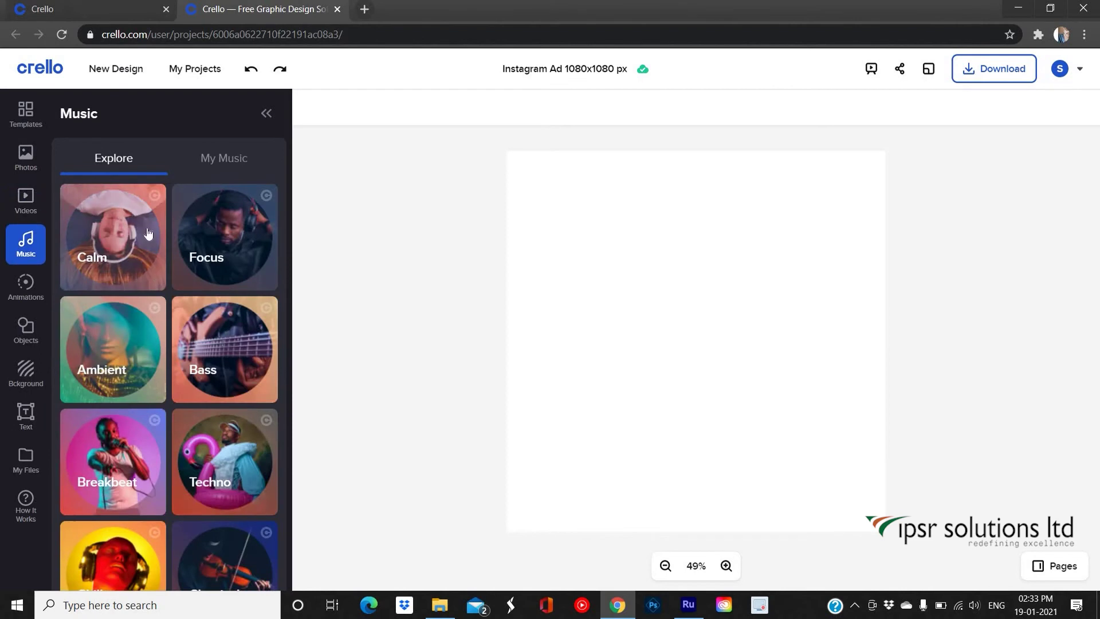
pyautogui.scroll(-3, 112, 367)
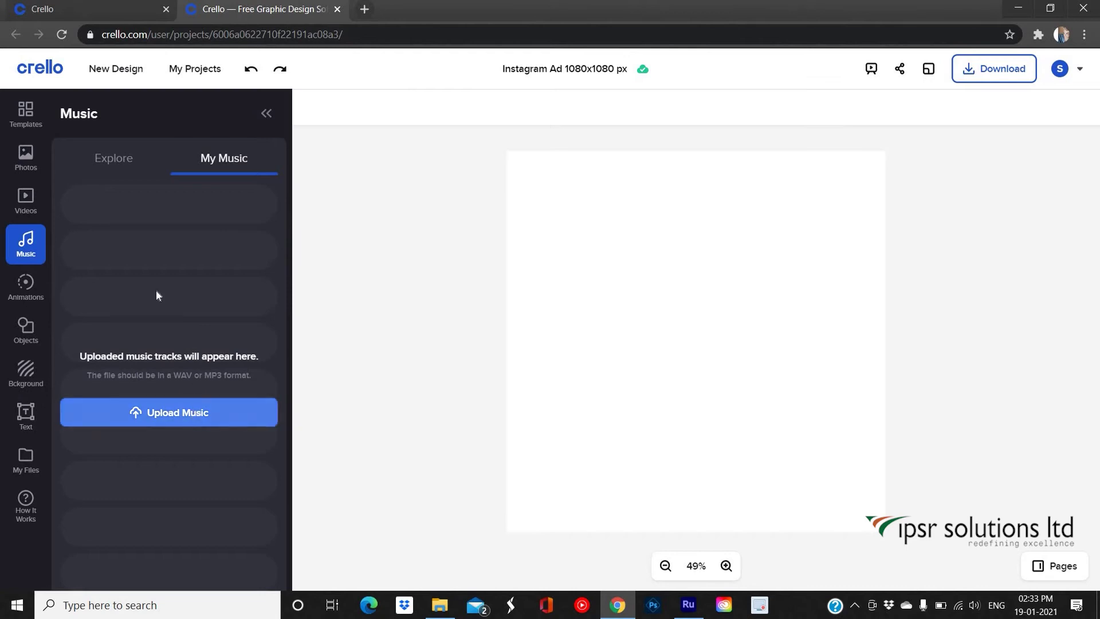
pyautogui.click(26, 289)
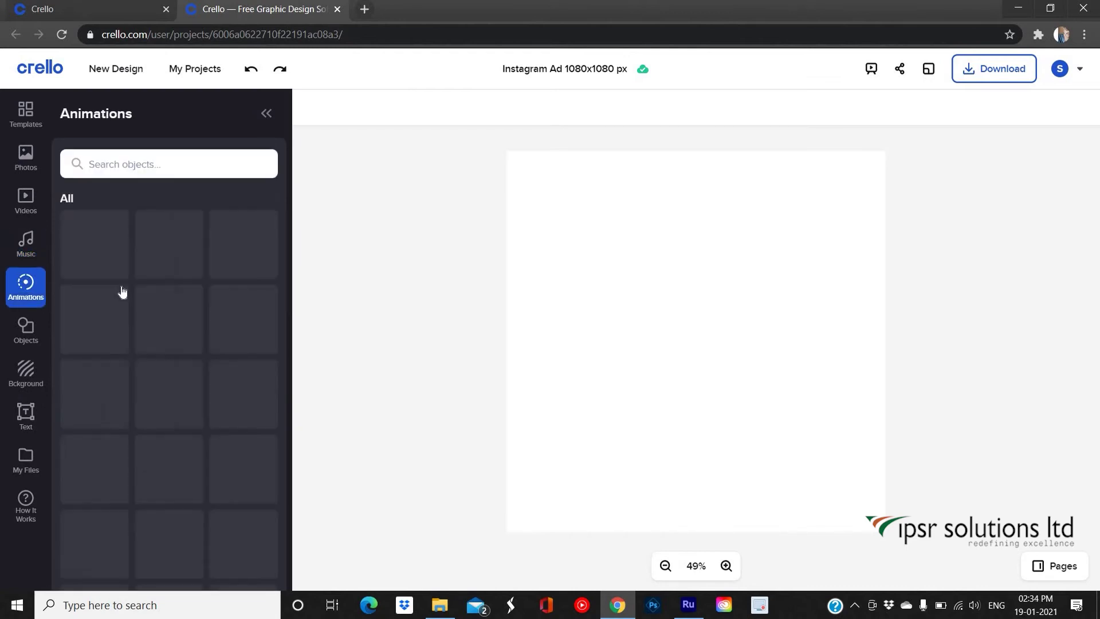
pyautogui.scroll(-2, 139, 302)
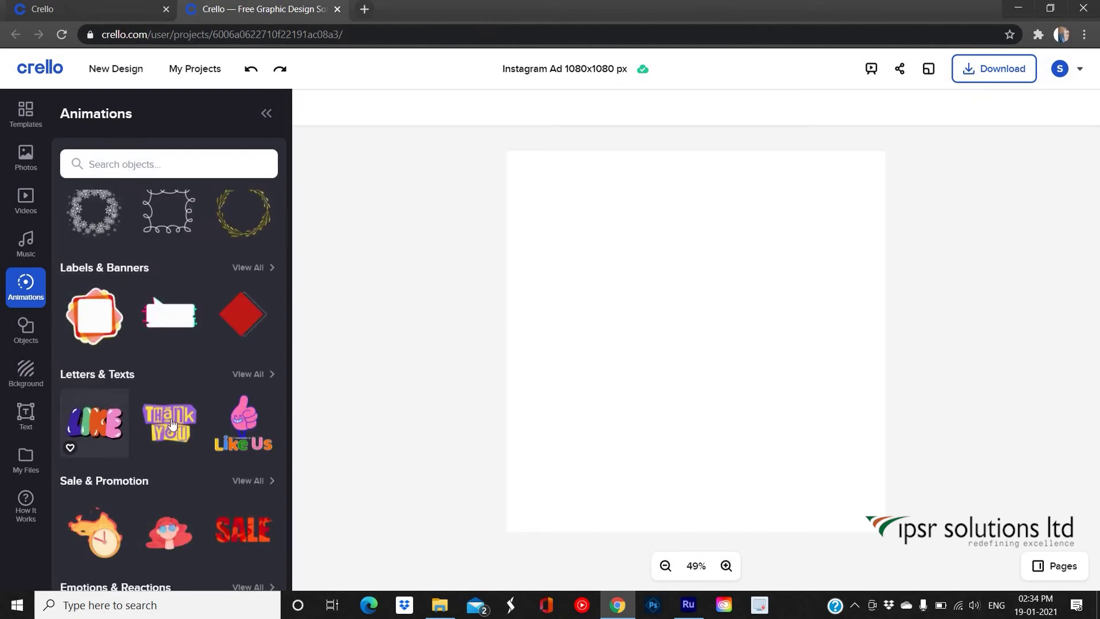
pyautogui.scroll(-5, 95, 426)
# - Browse the Objects collections, then bring up the Background Patterns library
pyautogui.click(26, 325)
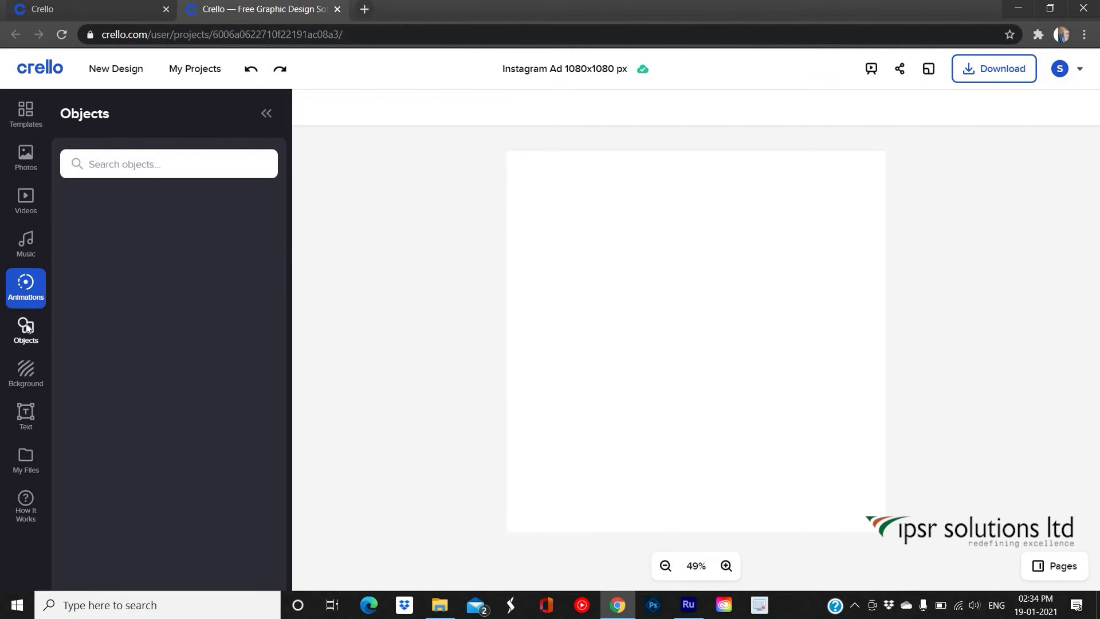
pyautogui.scroll(-9, 177, 364)
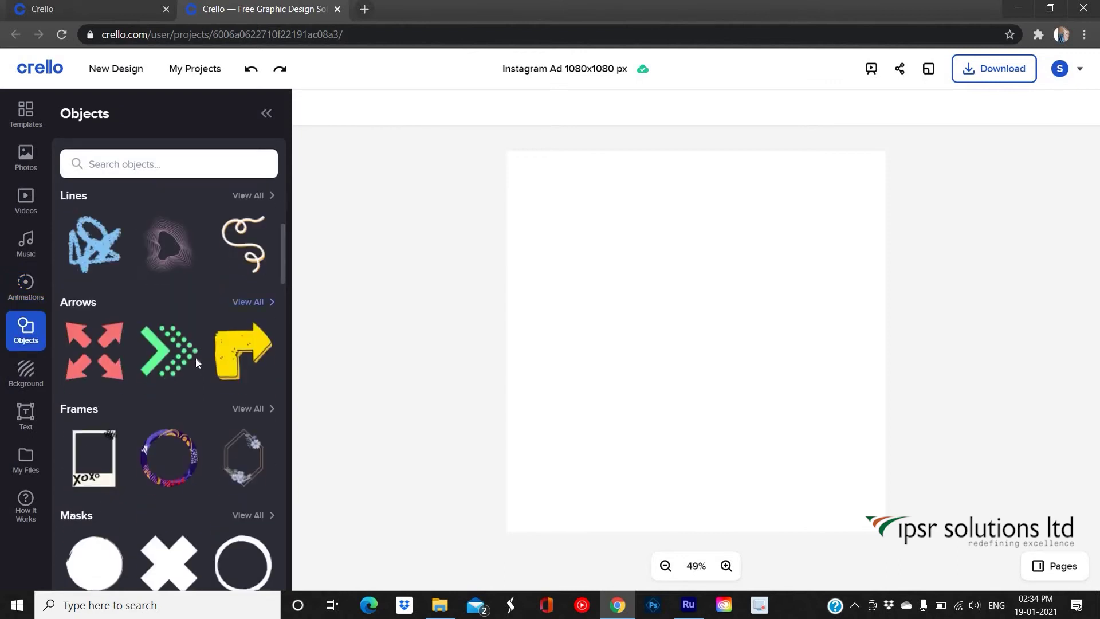
pyautogui.click(27, 376)
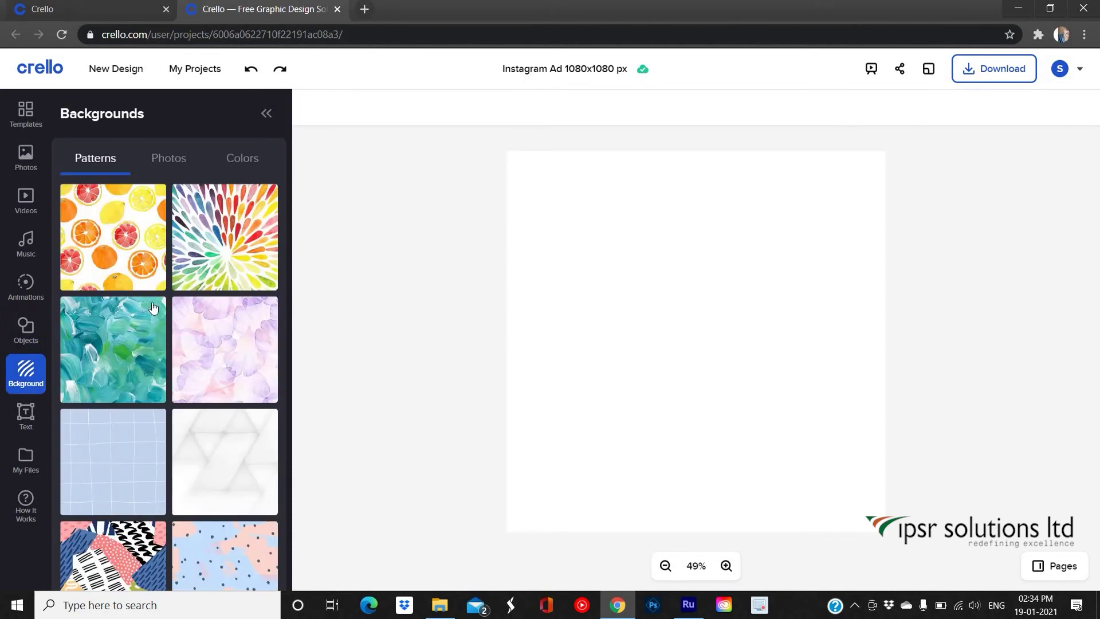
pyautogui.scroll(-7, 137, 443)
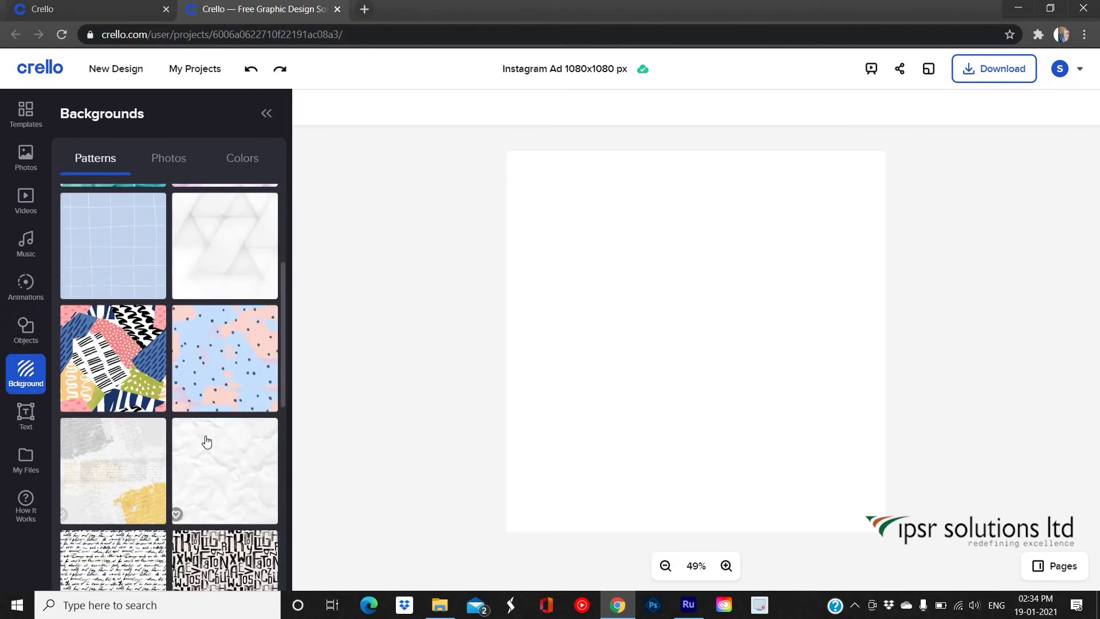
pyautogui.scroll(-4, 224, 441)
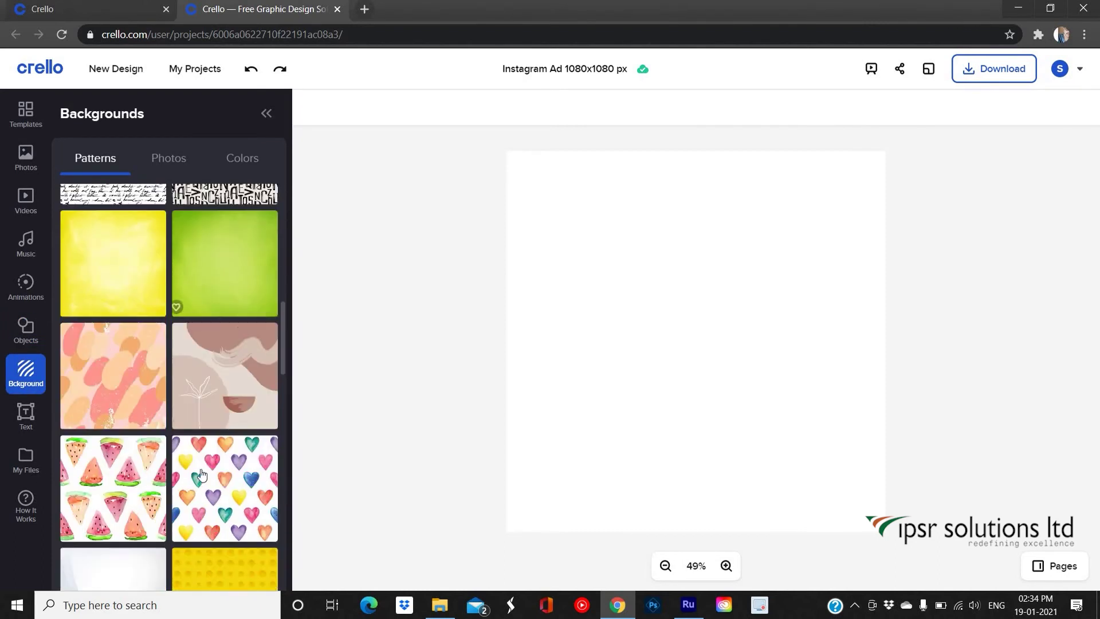
# - Apply a green pattern background, then swap it for the yellow dotted pattern
pyautogui.click(226, 290)
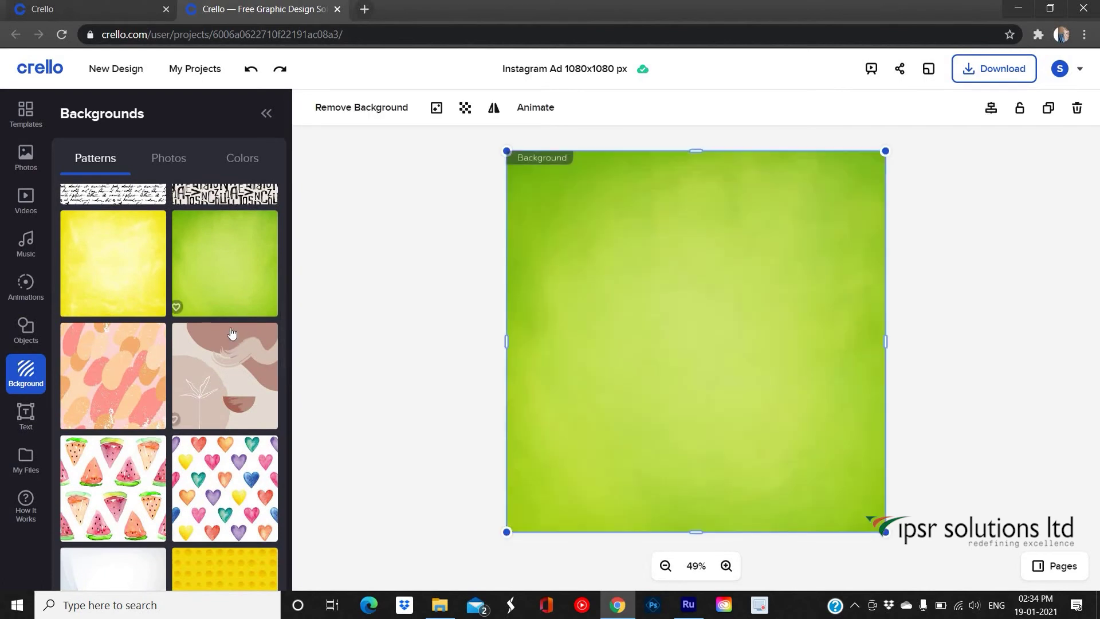
pyautogui.scroll(-4, 208, 390)
pyautogui.click(209, 381)
# - Add a Heading text box and undo it, then show the uploaded ipsr logo images in My Files
pyautogui.click(330, 108)
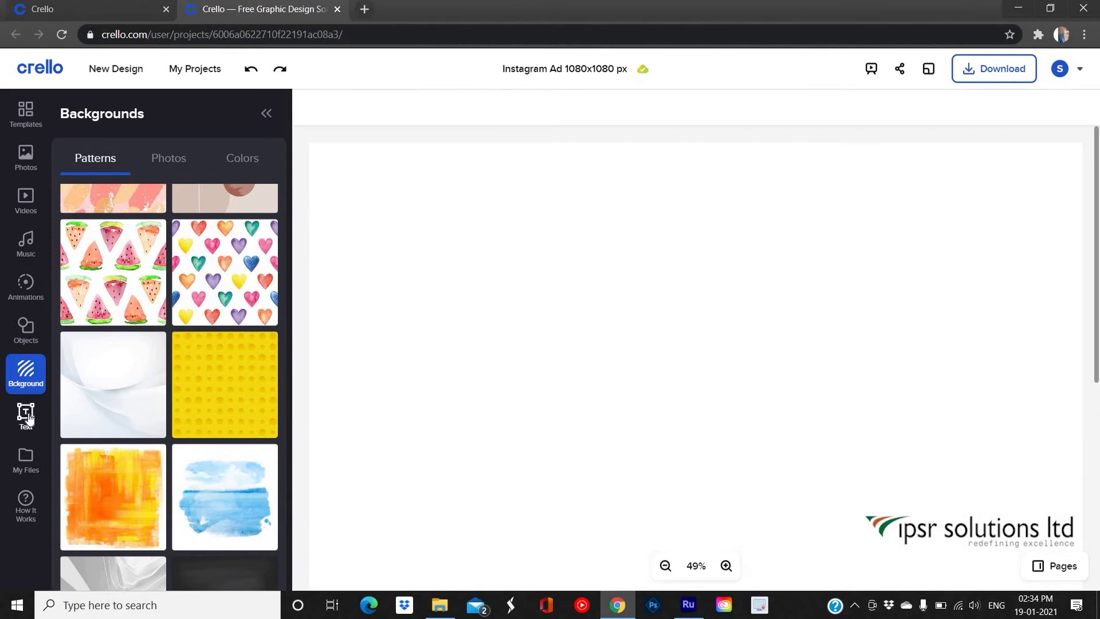
pyautogui.click(27, 415)
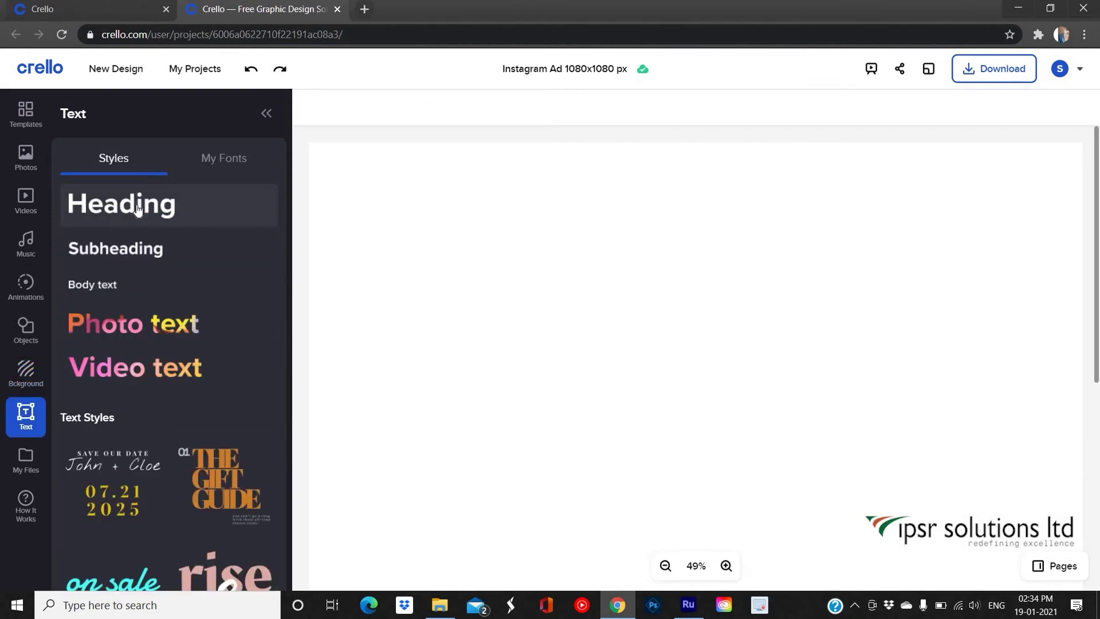
pyautogui.click(118, 206)
pyautogui.hotkey('ctrl', 'z')
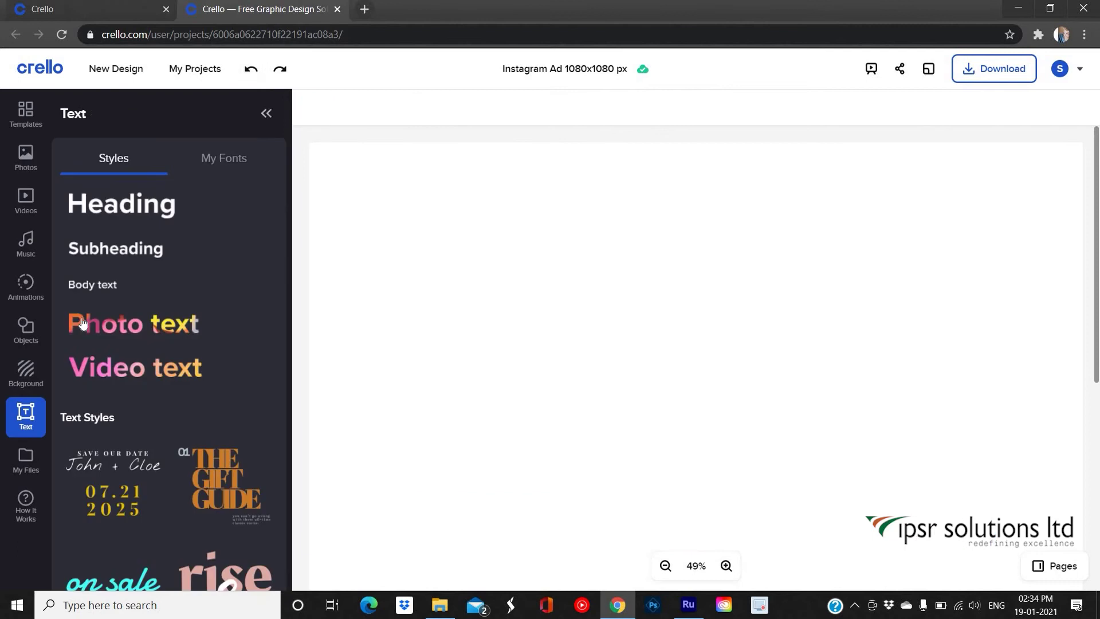
pyautogui.click(26, 457)
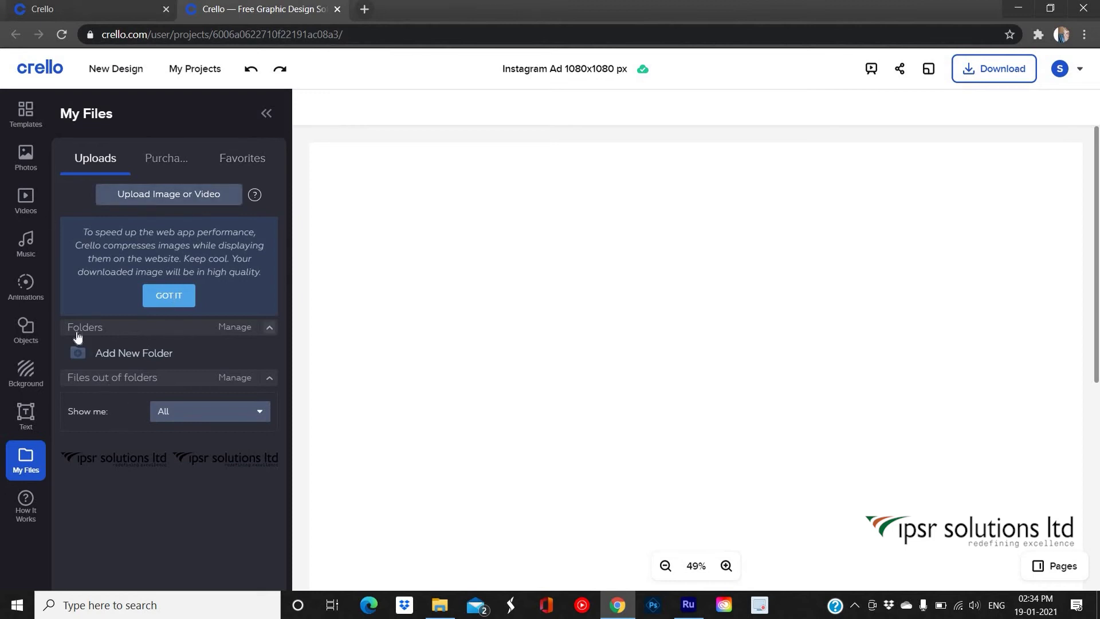
# - Search the template gallery for 'programming' and browse results like Coding Languages and Robotics Exhibition
pyautogui.click(26, 113)
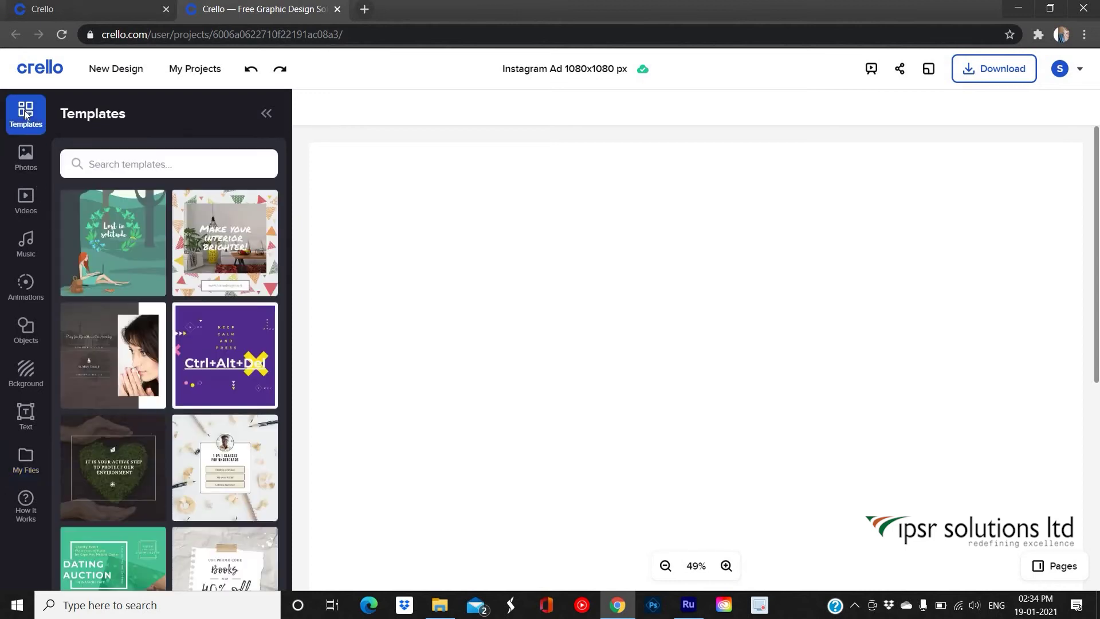
pyautogui.click(157, 166)
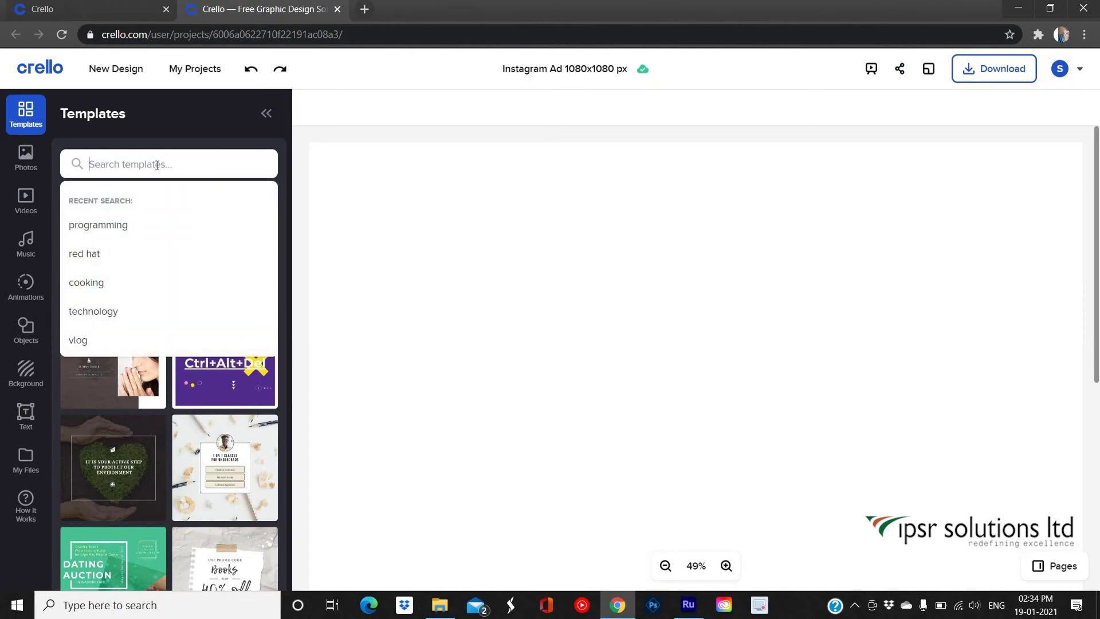
pyautogui.write('progra')
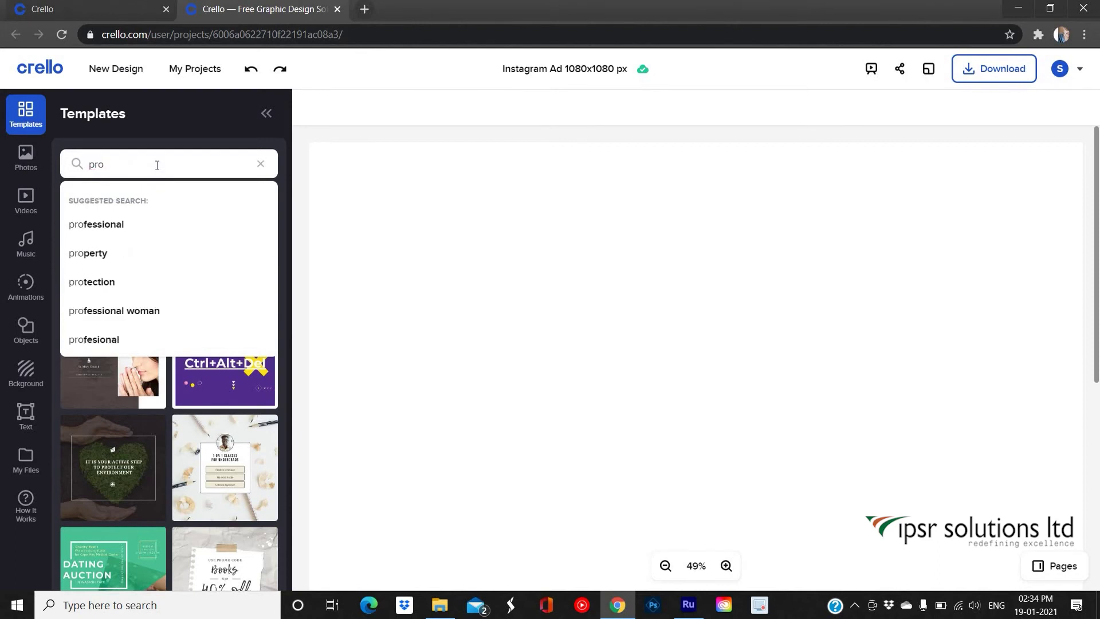
pyautogui.write('mming')
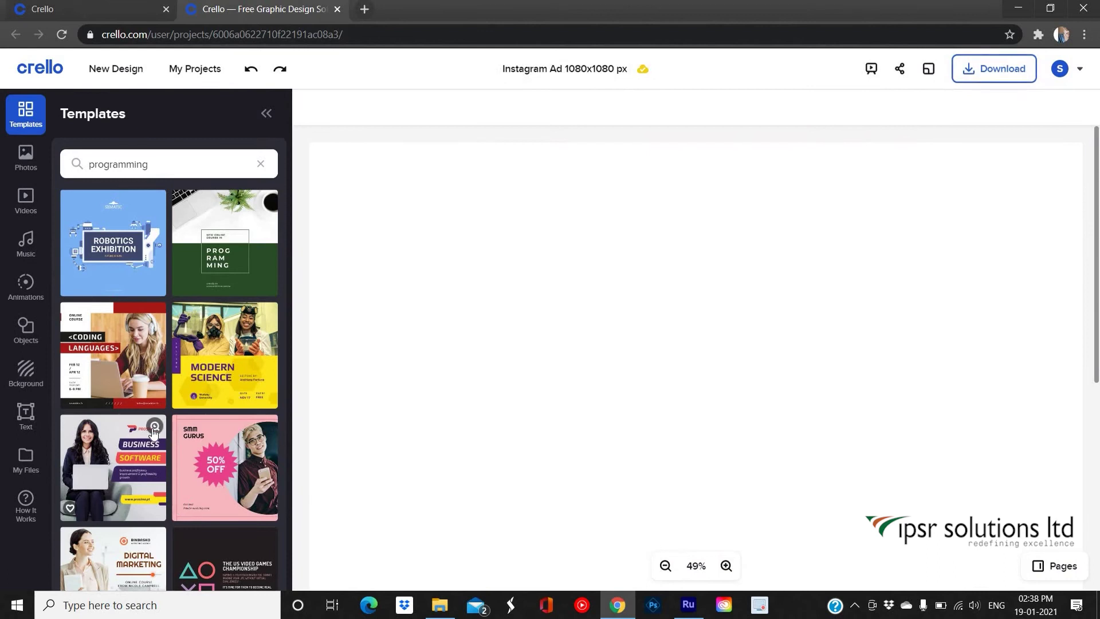
pyautogui.scroll(-3, 152, 394)
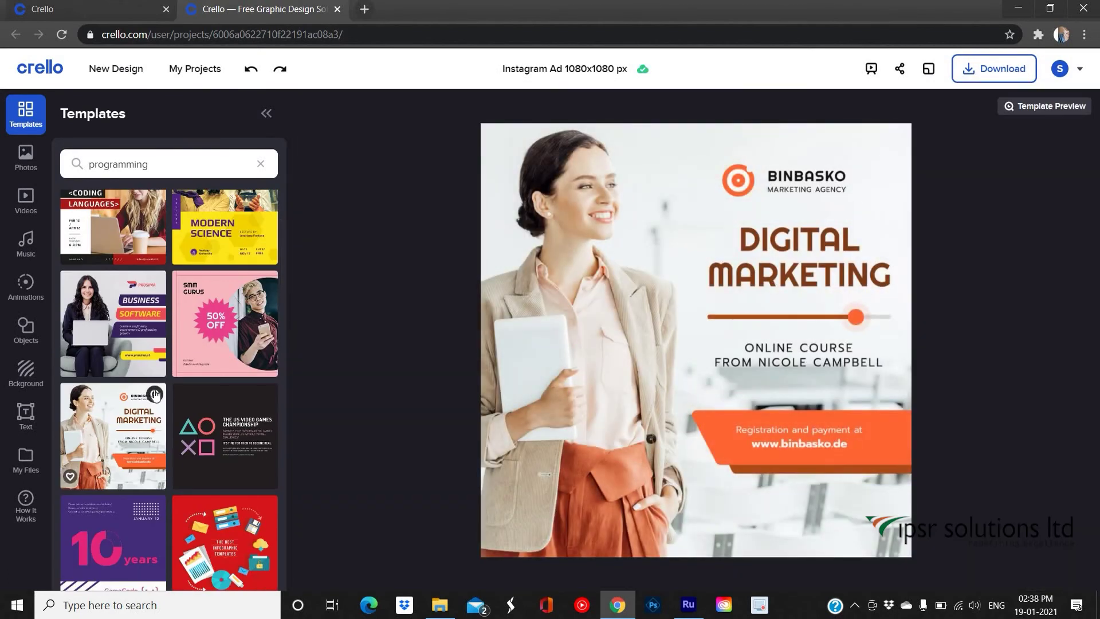
pyautogui.moveTo(267, 402)
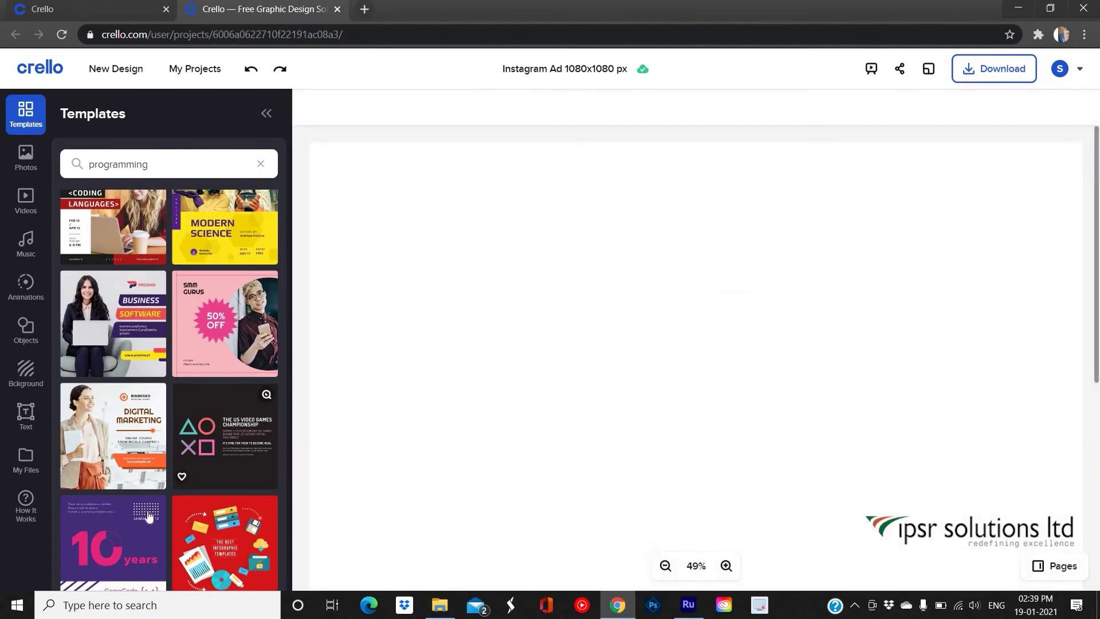
pyautogui.scroll(3, 120, 343)
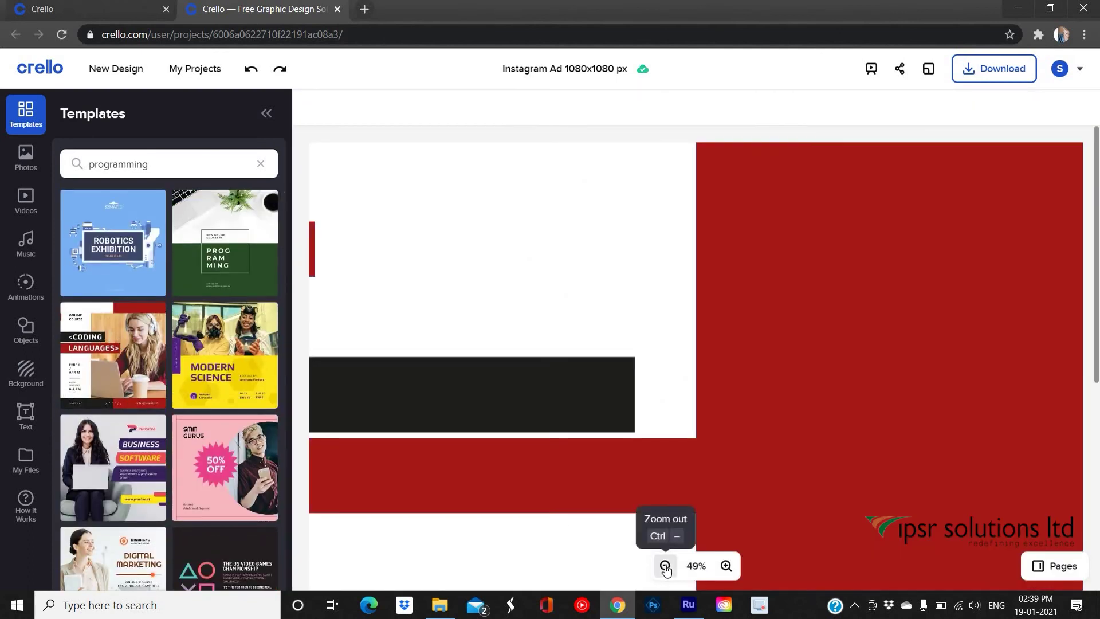
# - Replace the <CODING heading with 'REDHAT' in bright red
pyautogui.click(665, 567)
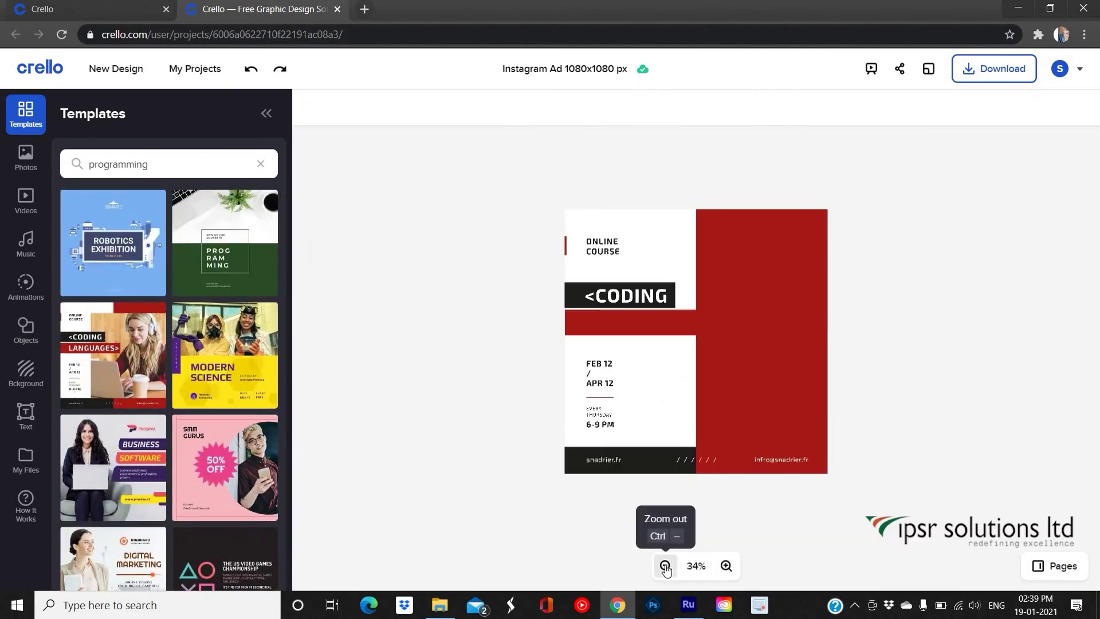
pyautogui.click(726, 567)
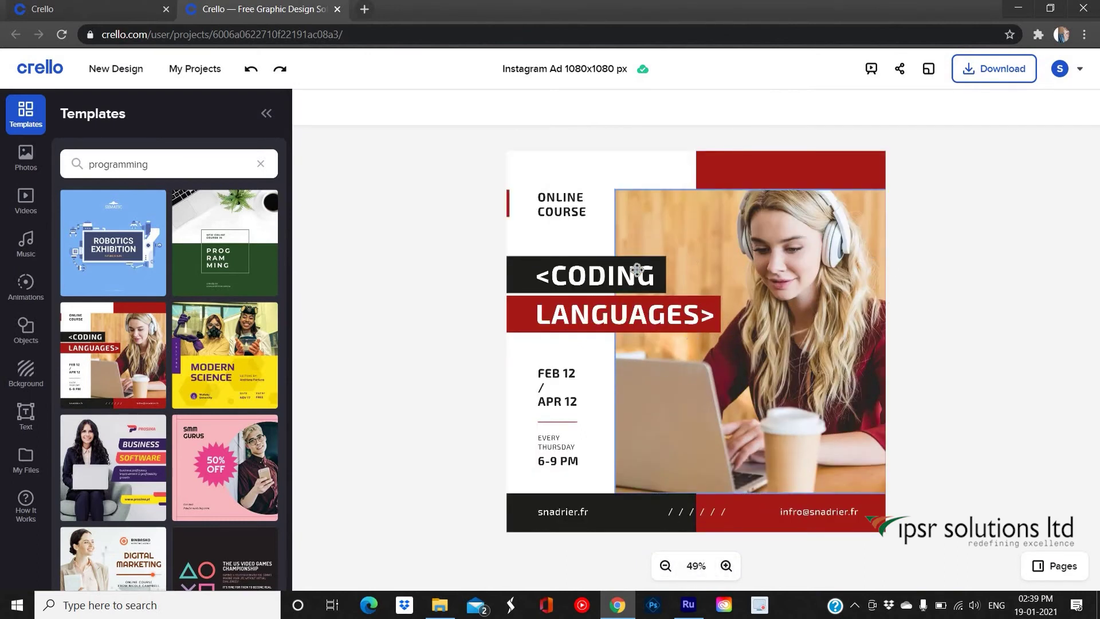
pyautogui.click(657, 277)
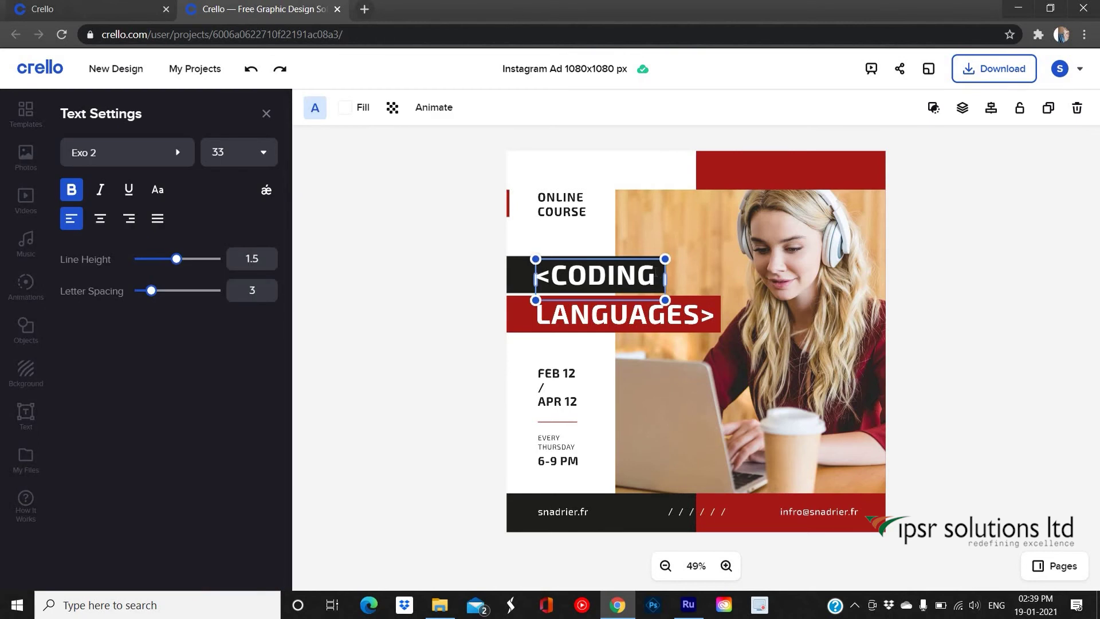
pyautogui.press('BackSpace')
pyautogui.press('BackSpace')
pyautogui.press('BackSpace')
pyautogui.press('BackSpace')
pyautogui.press('BackSpace')
pyautogui.press('BackSpace')
pyautogui.press('BackSpace')
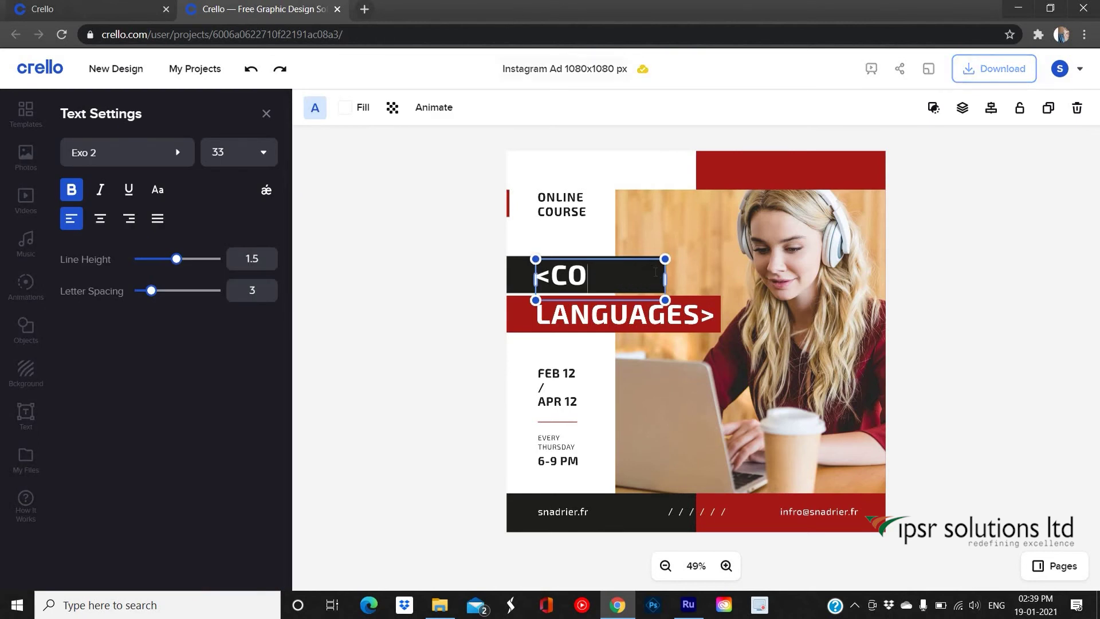
pyautogui.write('REDHAT')
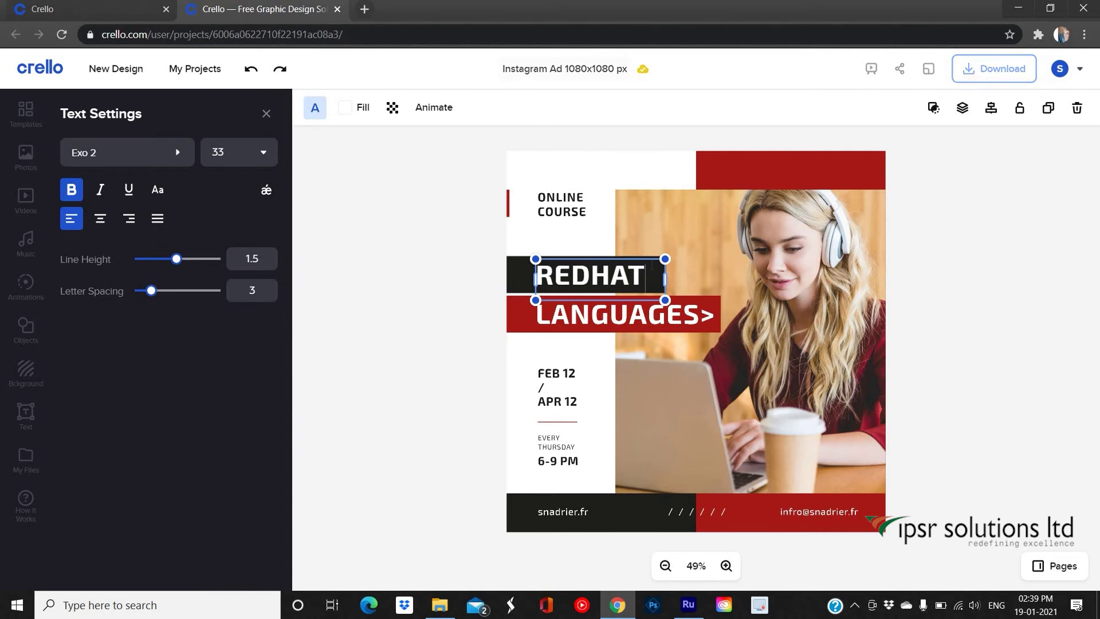
pyautogui.click(359, 108)
pyautogui.click(273, 171)
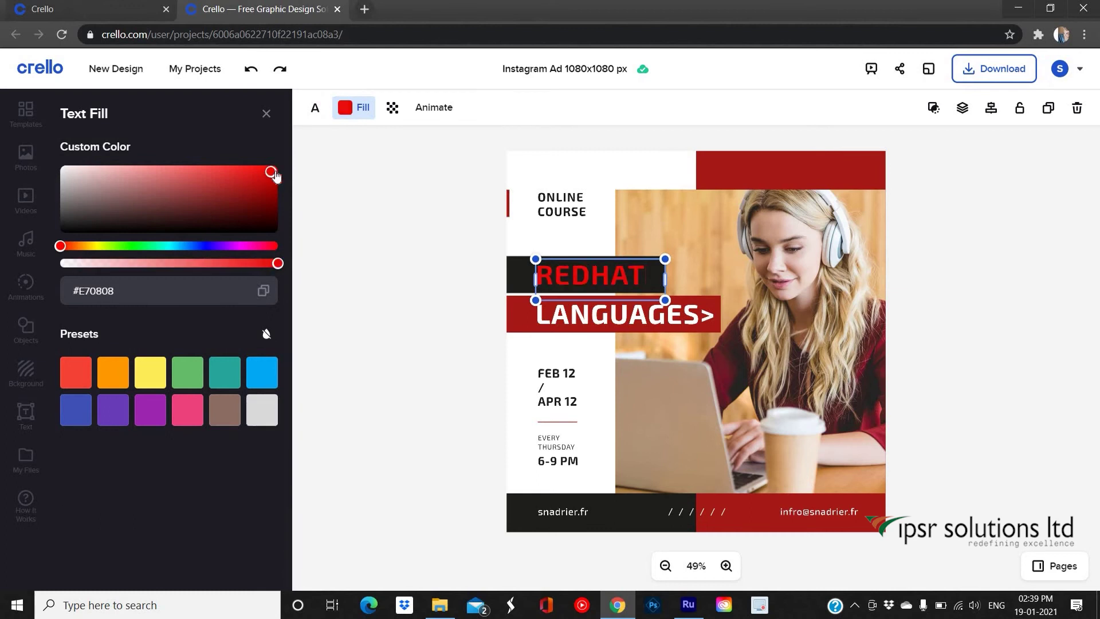
# - Replace LANGUAGES> with 'Training' in El Messiri and shift it right within its red bar
pyautogui.click(664, 312)
pyautogui.press('BackSpace')
pyautogui.press('BackSpace')
pyautogui.press('BackSpace')
pyautogui.press('BackSpace')
pyautogui.press('BackSpace')
pyautogui.press('BackSpace')
pyautogui.press('BackSpace')
pyautogui.press('BackSpace')
pyautogui.press('BackSpace')
pyautogui.press('BackSpace')
pyautogui.write('Training')
pyautogui.click(314, 107)
pyautogui.click(192, 152)
pyautogui.click(125, 221)
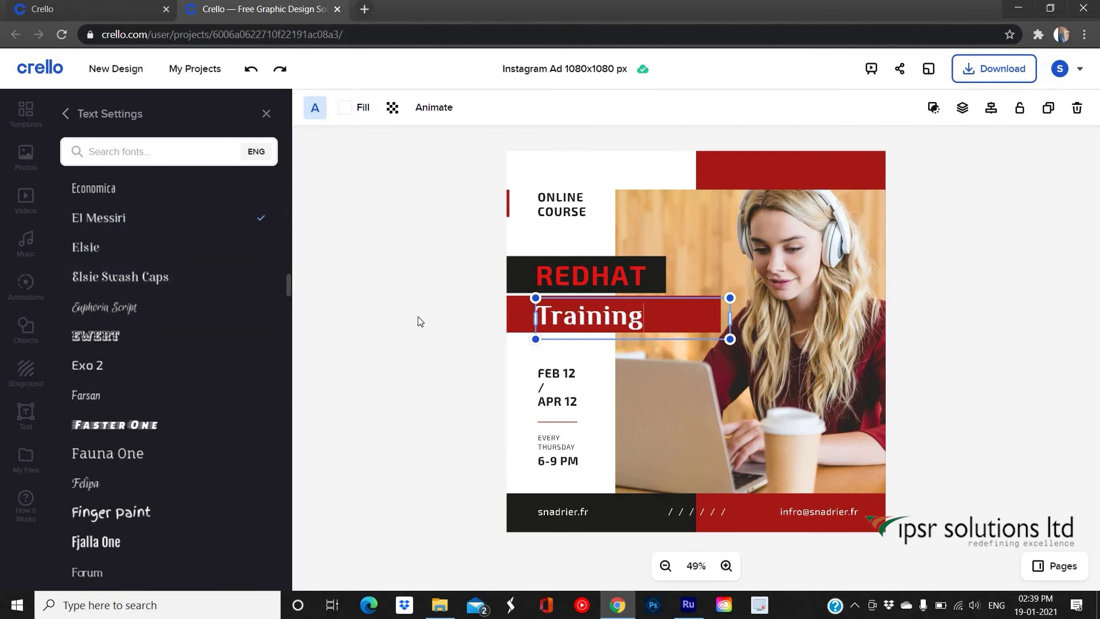
pyautogui.moveTo(608, 337); pyautogui.dragTo(660, 334)
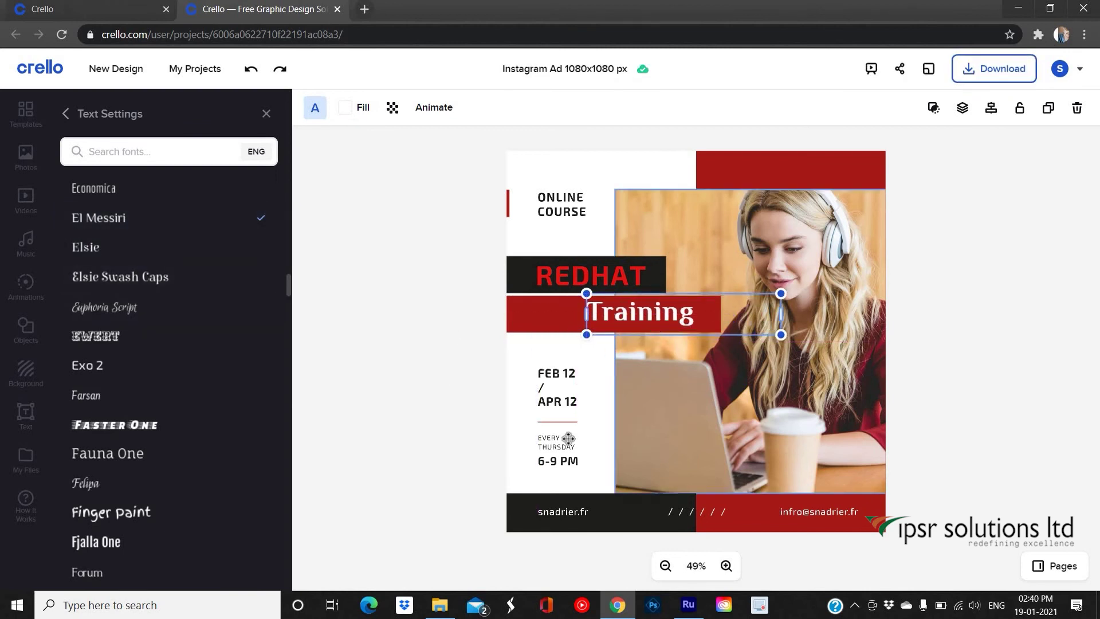
# - Begin rewriting the FEB 12 / APR 12 date text as 'JAN 10- FEB'
pyautogui.click(545, 374)
pyautogui.write('jan1')
pyautogui.write('JAN 1')
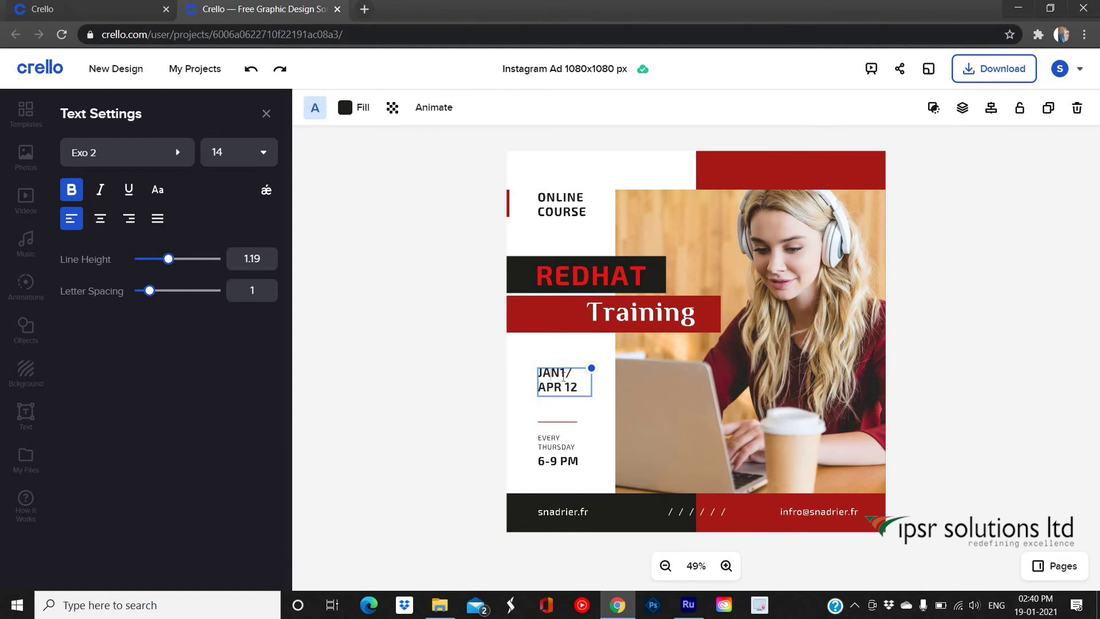
pyautogui.write('0- FEB 15')
# - Space and enlarge the JAN 10 - FEB 15 date, and nudge EVERY THURSDAY slightly left
pyautogui.click(568, 377)
pyautogui.click(726, 566)
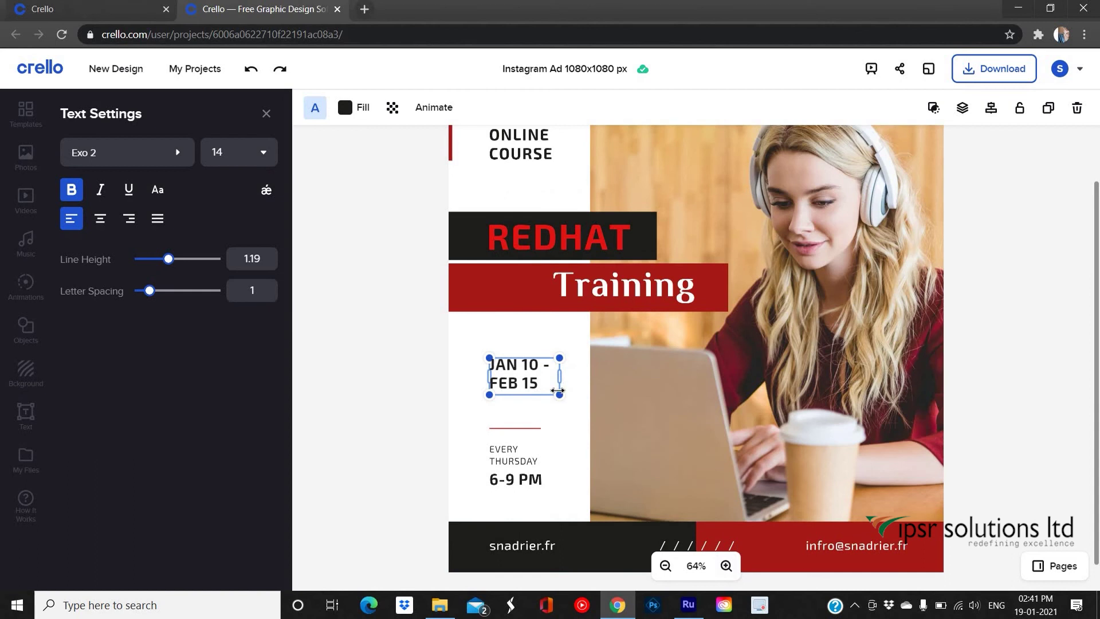
pyautogui.moveTo(560, 395); pyautogui.dragTo(571, 405)
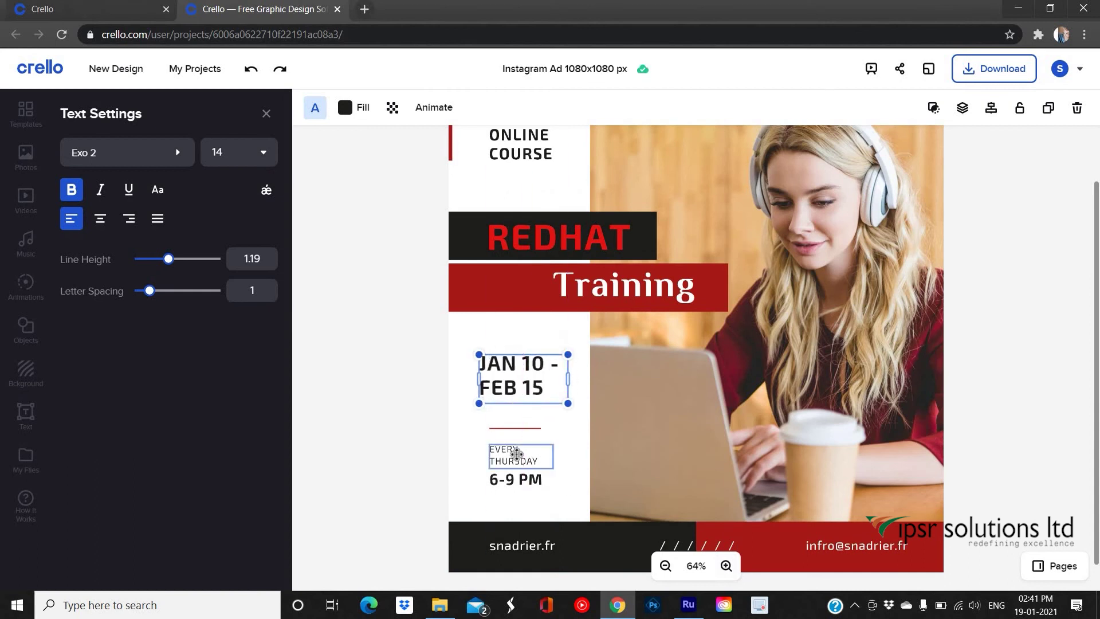
pyautogui.click(549, 461)
pyautogui.moveTo(549, 461); pyautogui.dragTo(541, 458)
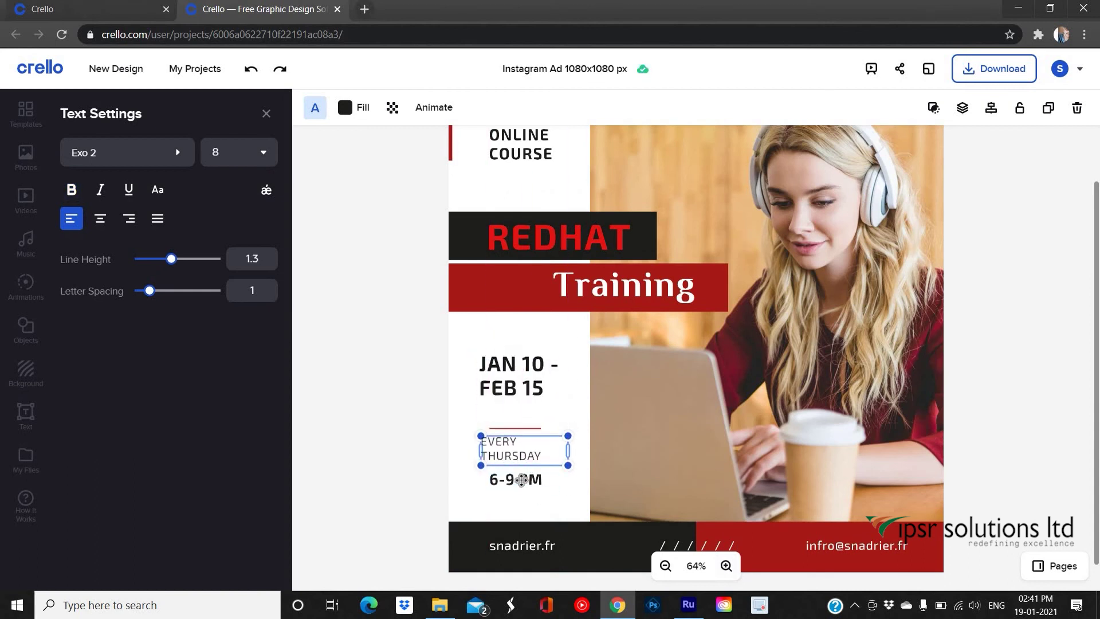
# - Change the 6-9 PM time to '9 - 11 am' and nudge it left
pyautogui.doubleClick(532, 480)
pyautogui.write('9 - 11 am')
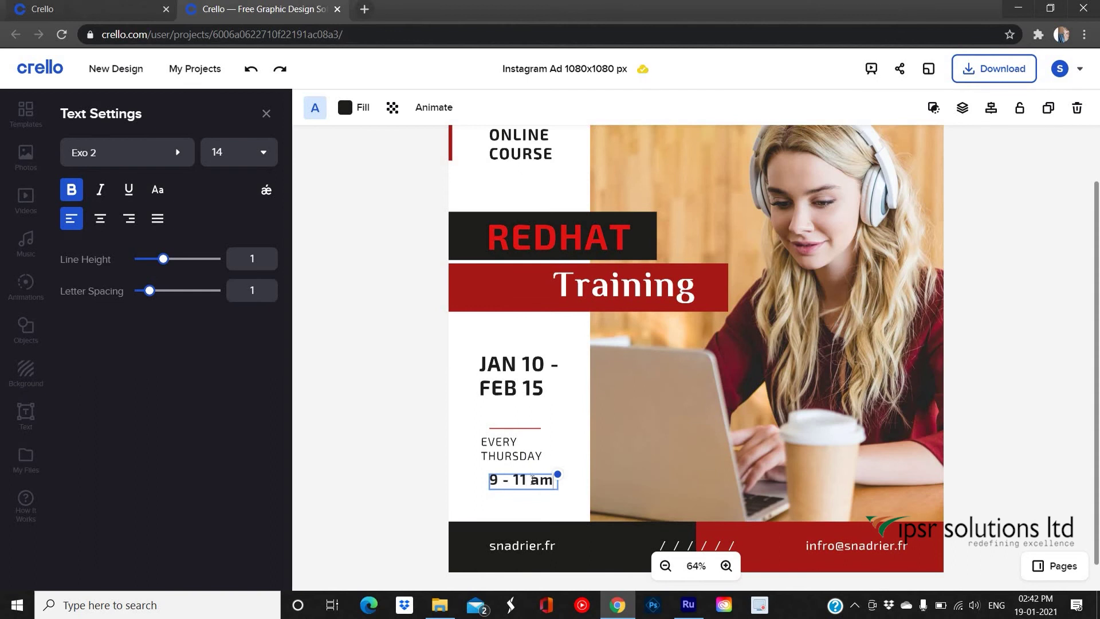
pyautogui.moveTo(533, 479); pyautogui.dragTo(525, 480)
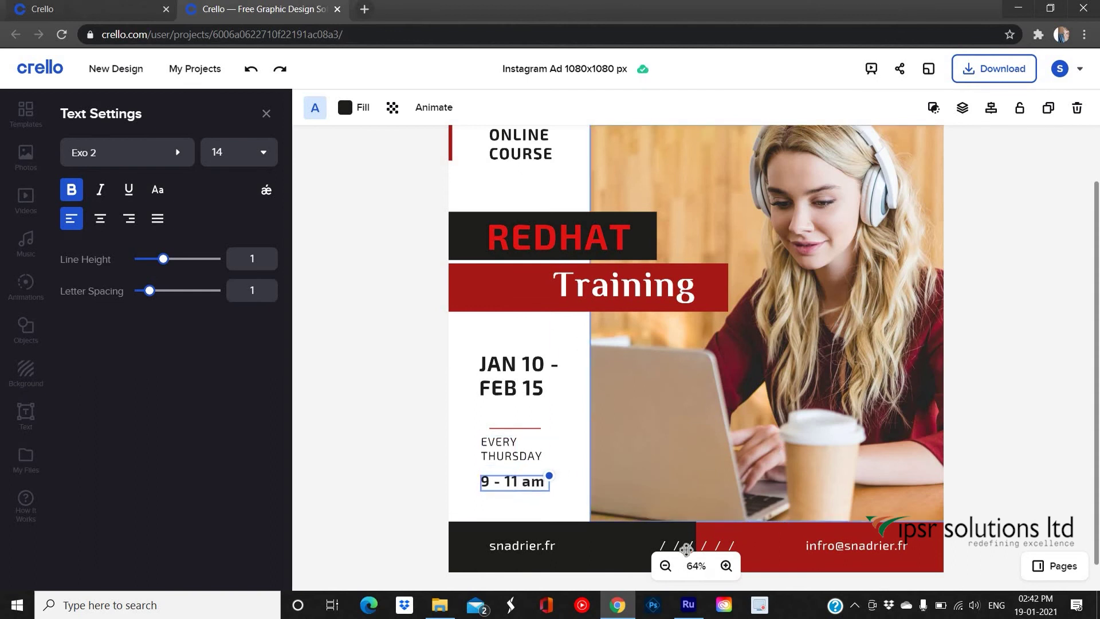
# - Delete the snadrier.fr web address from the bottom black bar
pyautogui.click(665, 567)
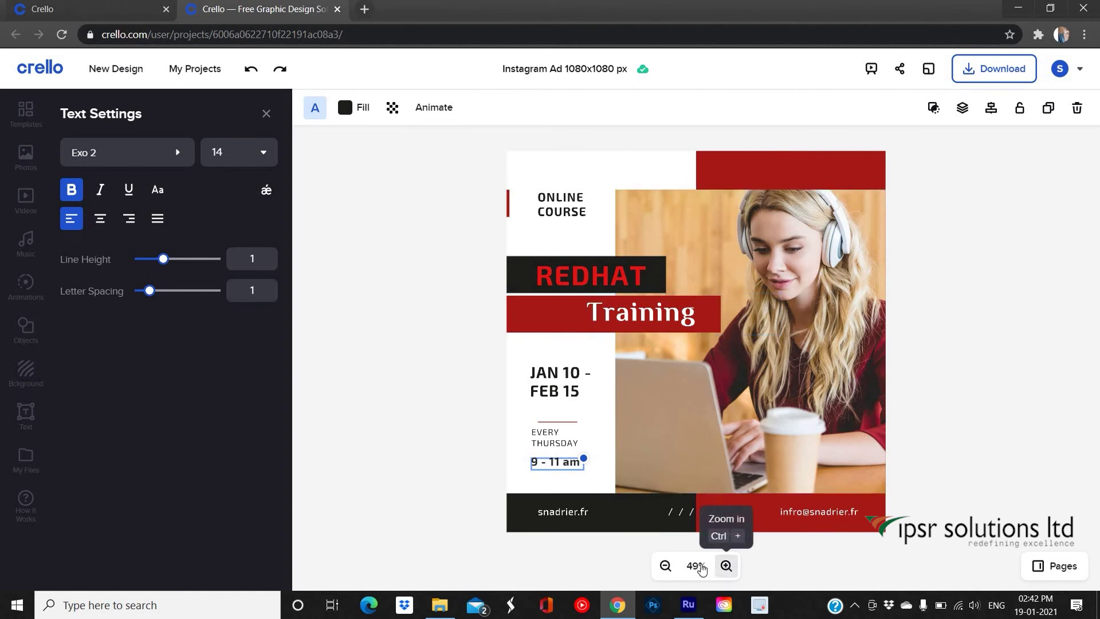
pyautogui.click(726, 567)
pyautogui.click(539, 516)
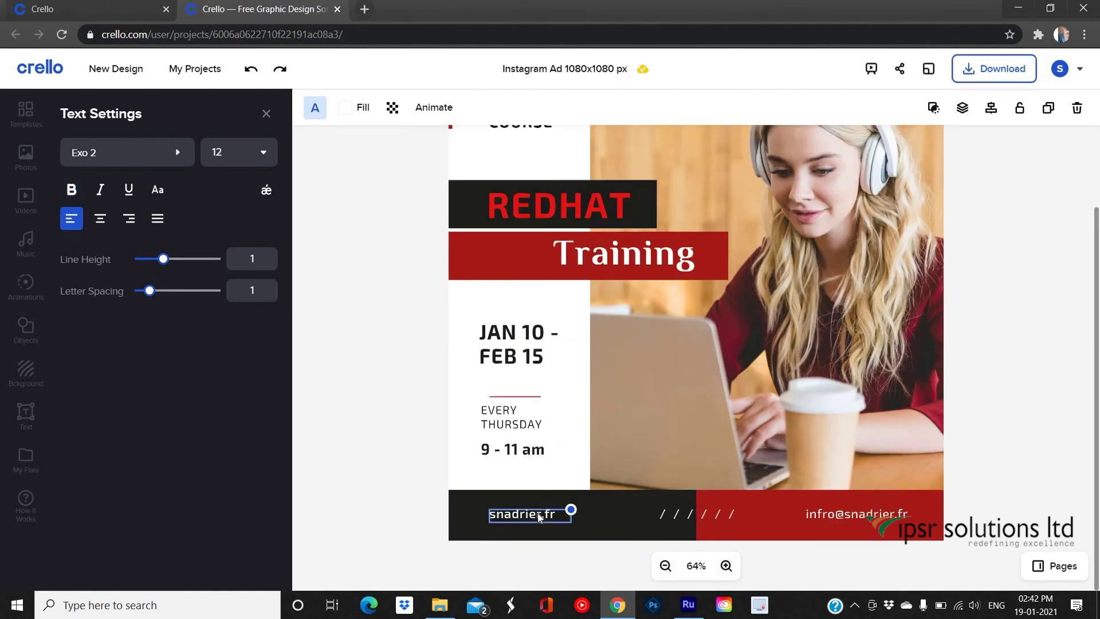
pyautogui.click(1077, 109)
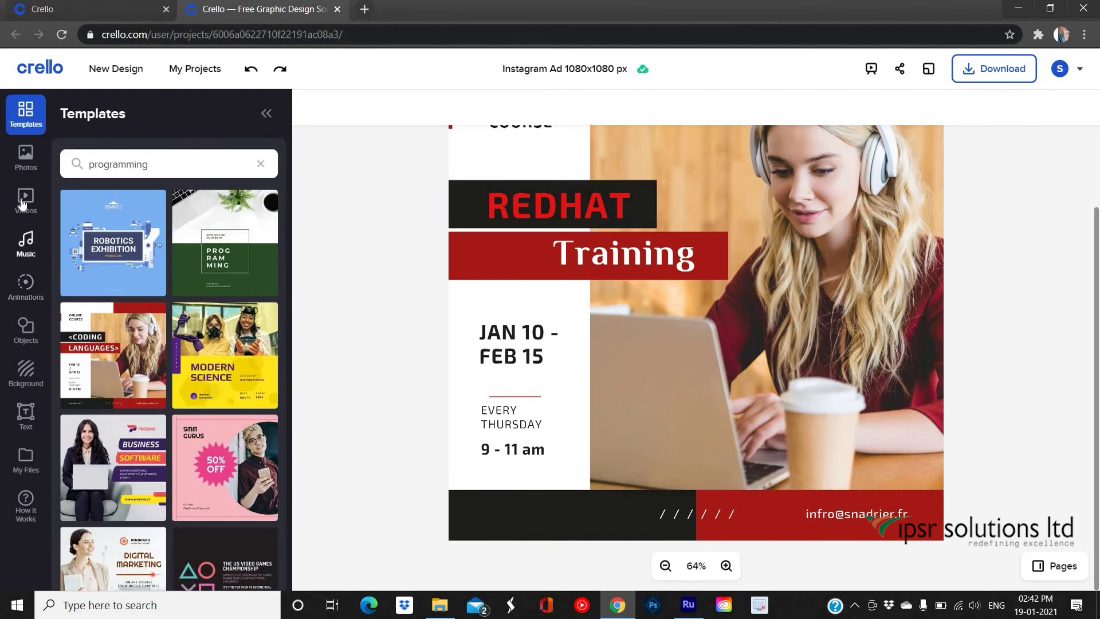
# - Upload the logo_png copy image file from the computer to My Files
pyautogui.click(26, 462)
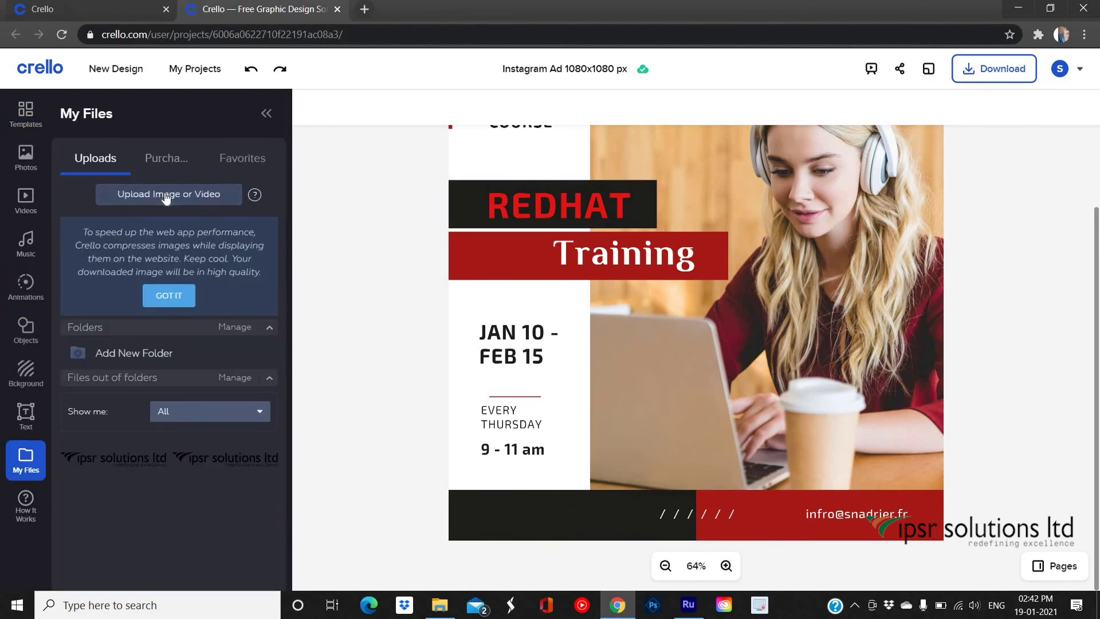
pyautogui.click(26, 461)
pyautogui.click(25, 462)
pyautogui.click(137, 194)
pyautogui.scroll(-3, 226, 172)
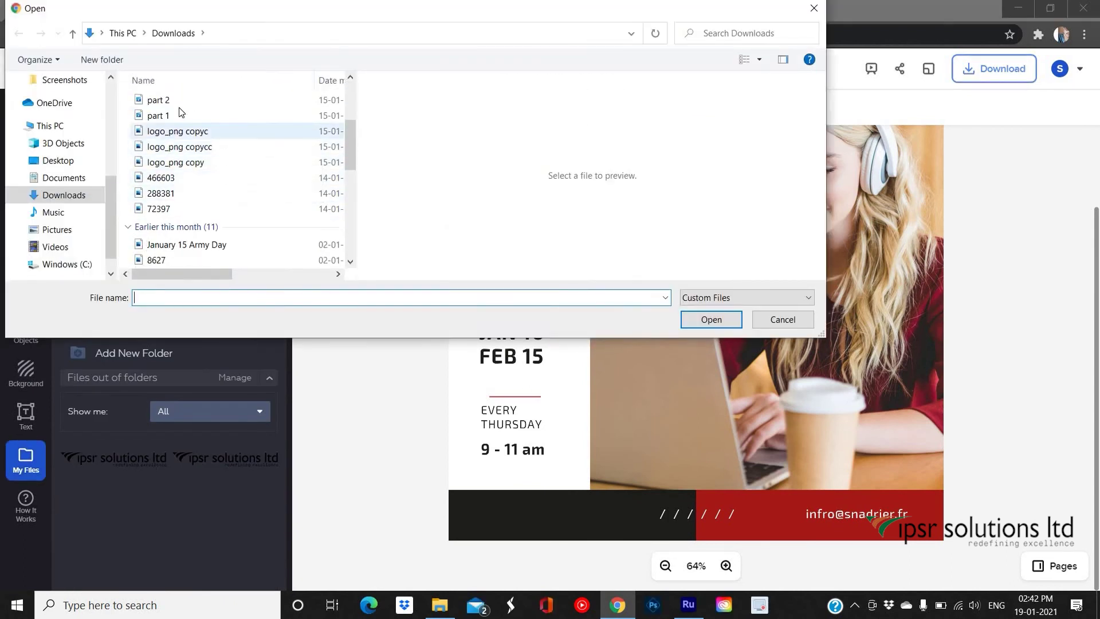
pyautogui.doubleClick(172, 146)
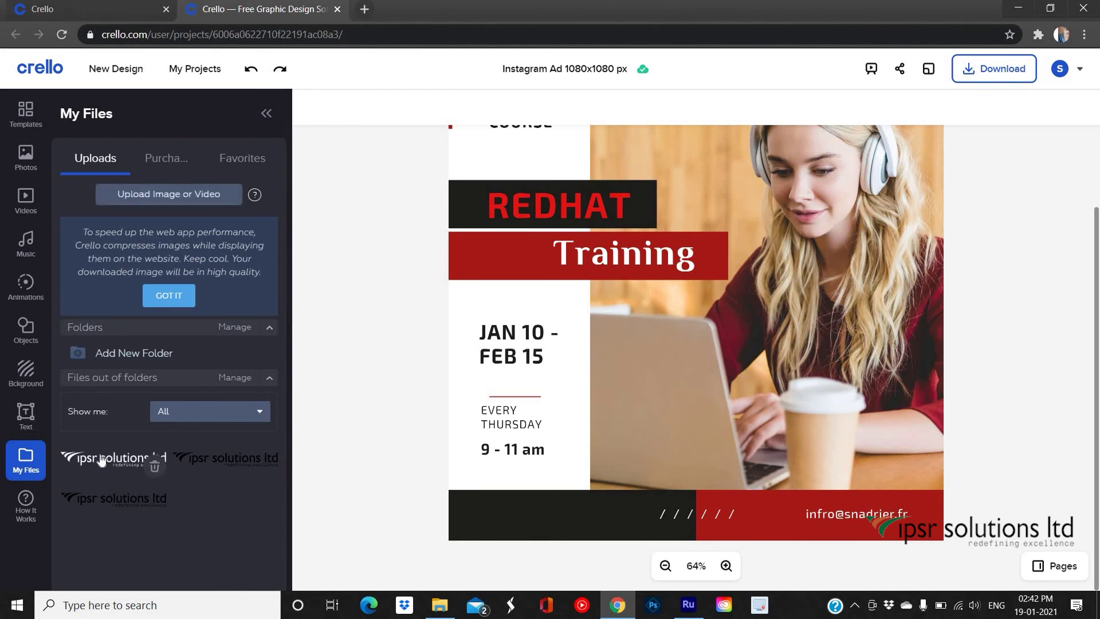
pyautogui.click(101, 460)
pyautogui.moveTo(699, 296); pyautogui.dragTo(588, 516)
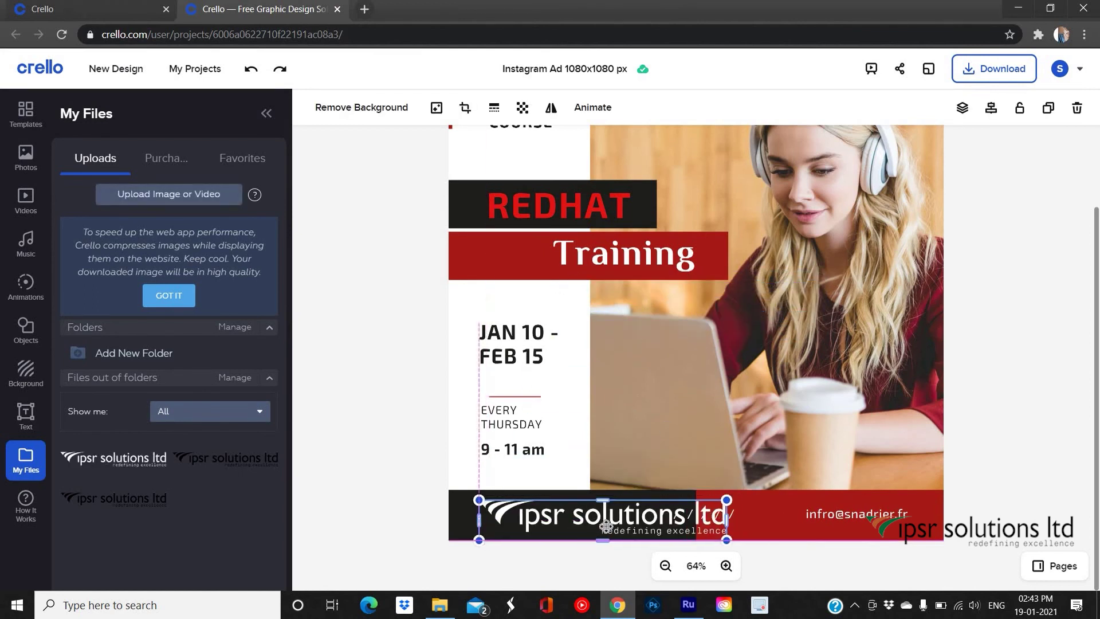
pyautogui.moveTo(712, 495); pyautogui.dragTo(624, 505)
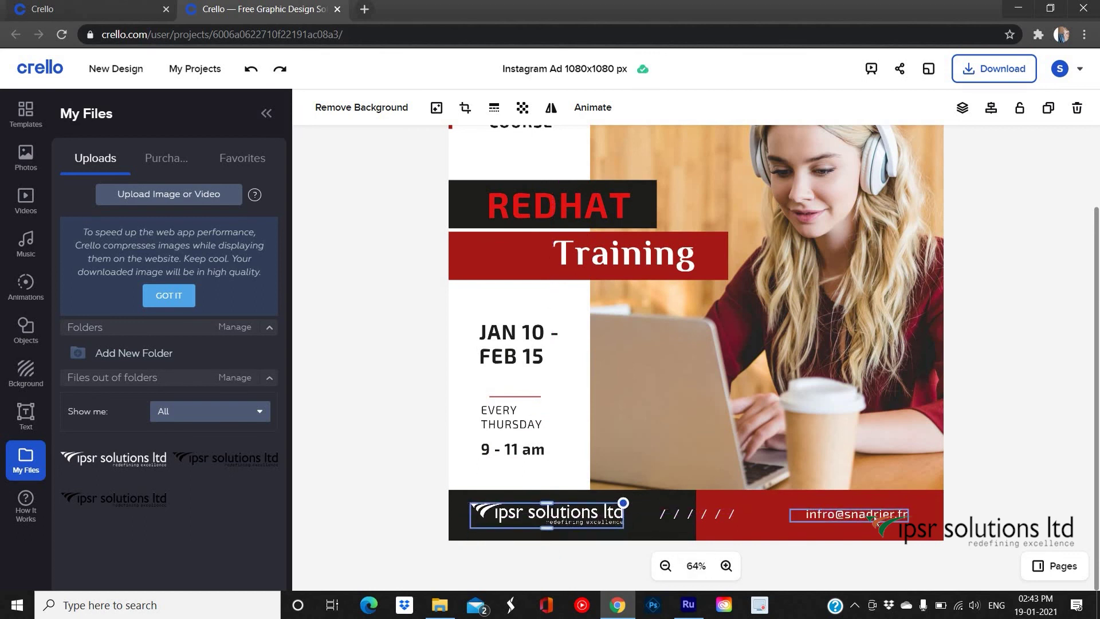
pyautogui.click(900, 516)
pyautogui.write('inf')
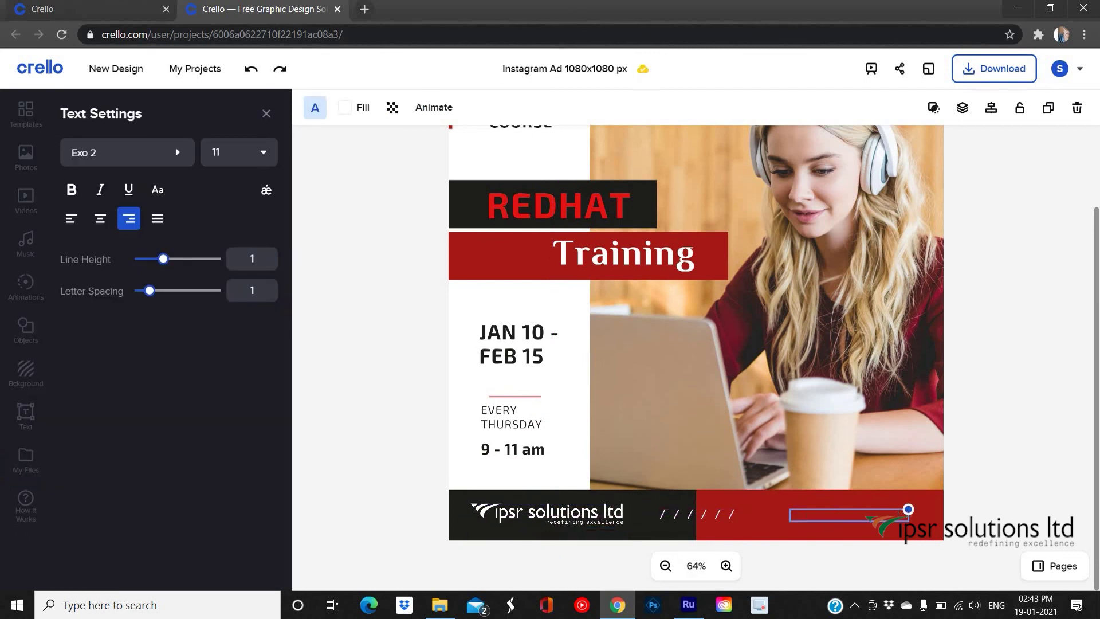
pyautogui.write('www.ipsr.edu.in')
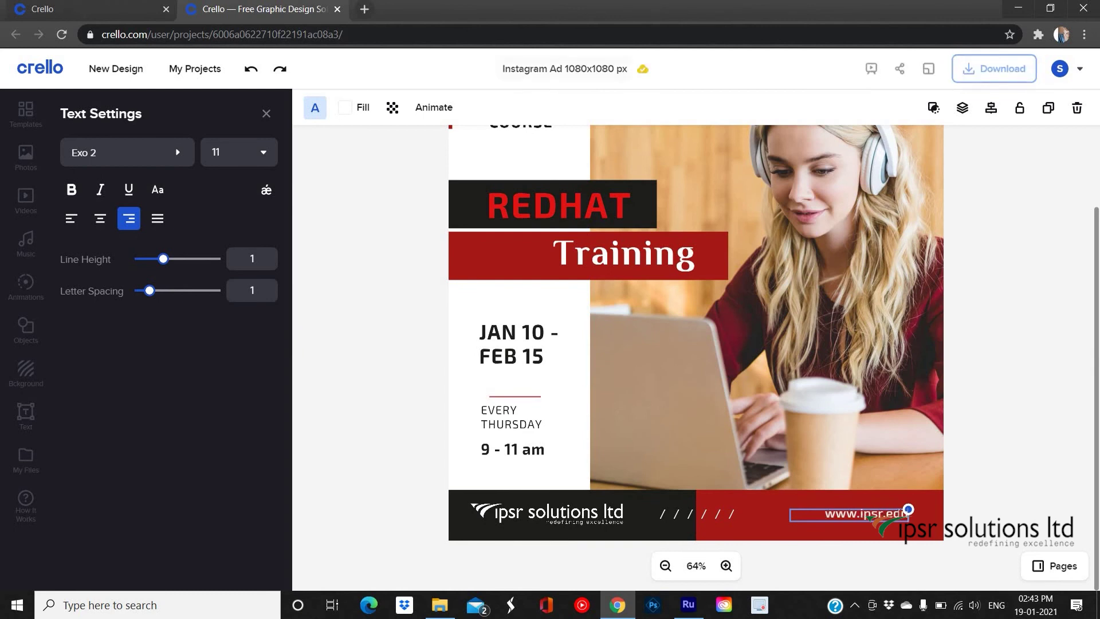
pyautogui.click(26, 458)
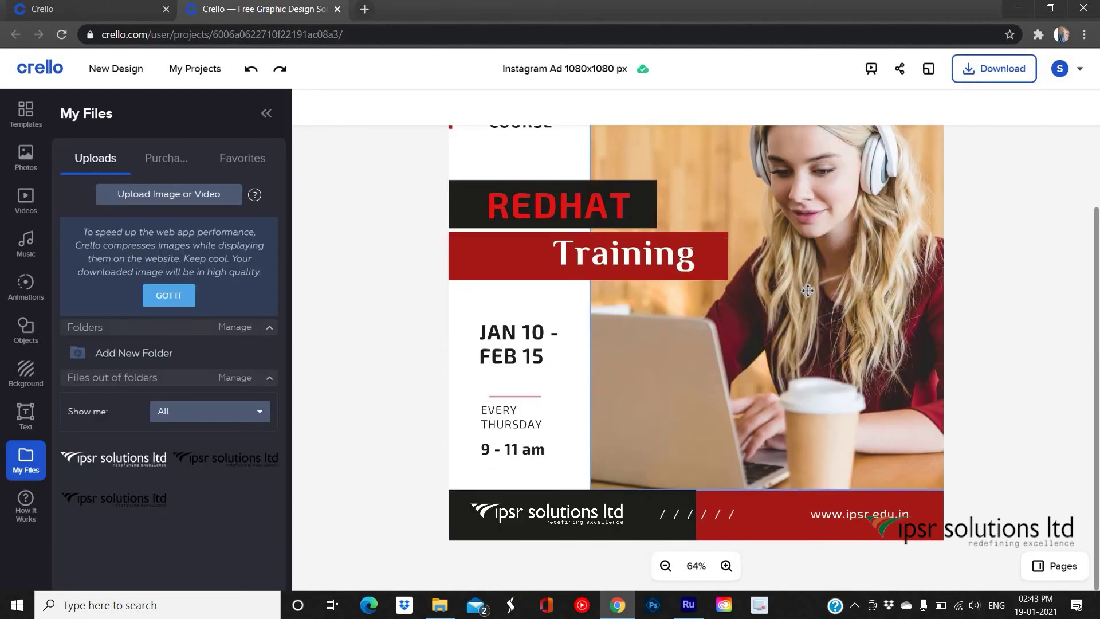
pyautogui.scroll(1, 630, 344)
pyautogui.click(717, 241)
pyautogui.click(523, 107)
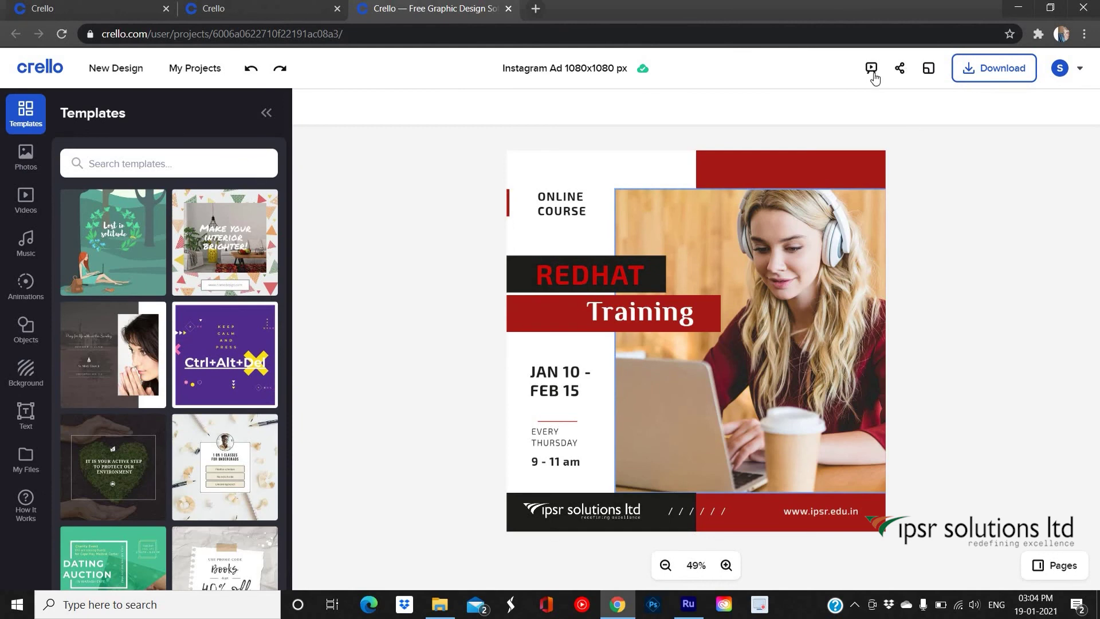
pyautogui.click(871, 70)
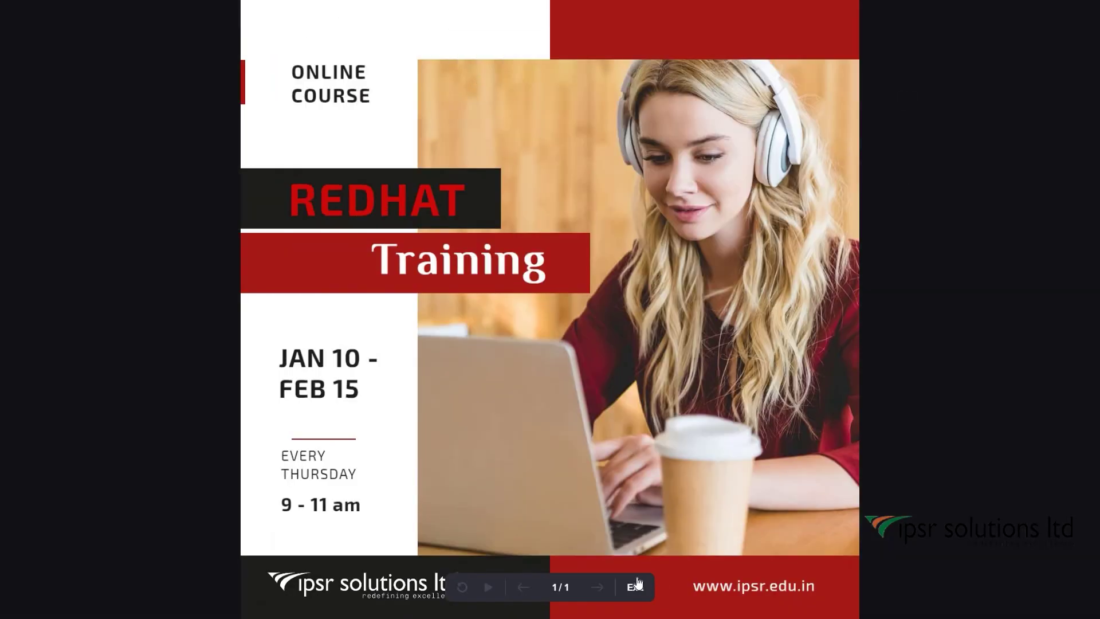
pyautogui.press('Escape')
pyautogui.click(899, 70)
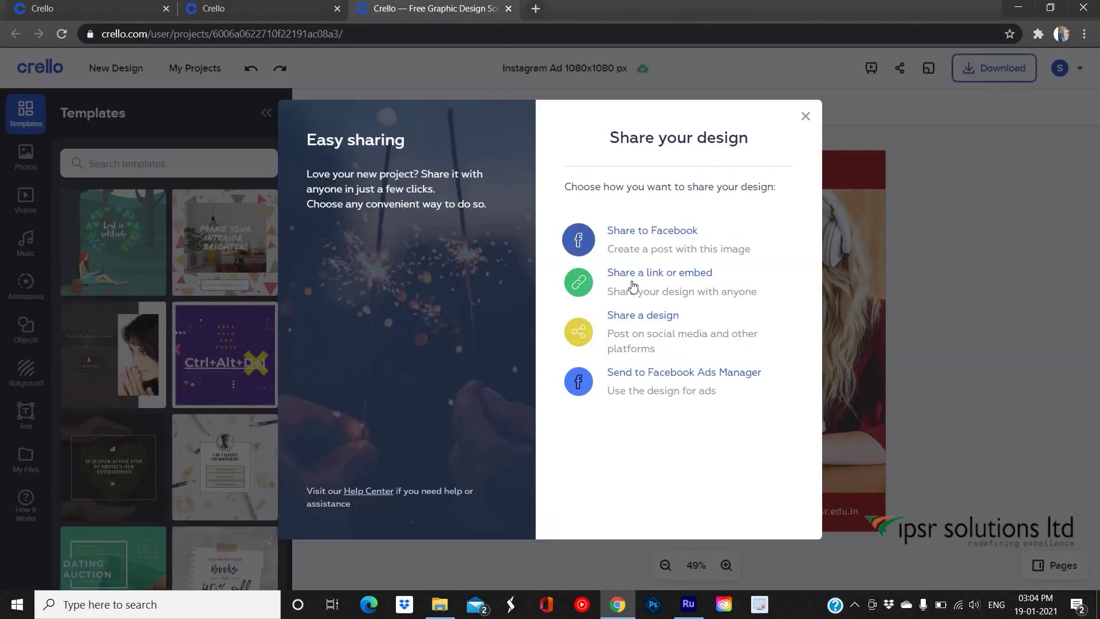
pyautogui.click(806, 117)
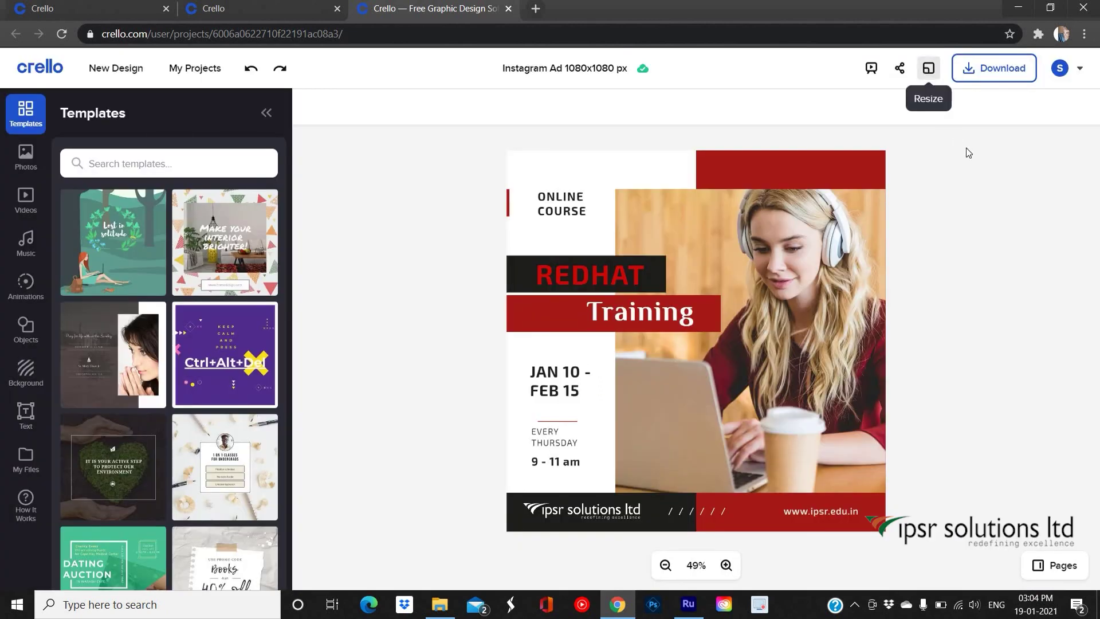
pyautogui.click(1000, 78)
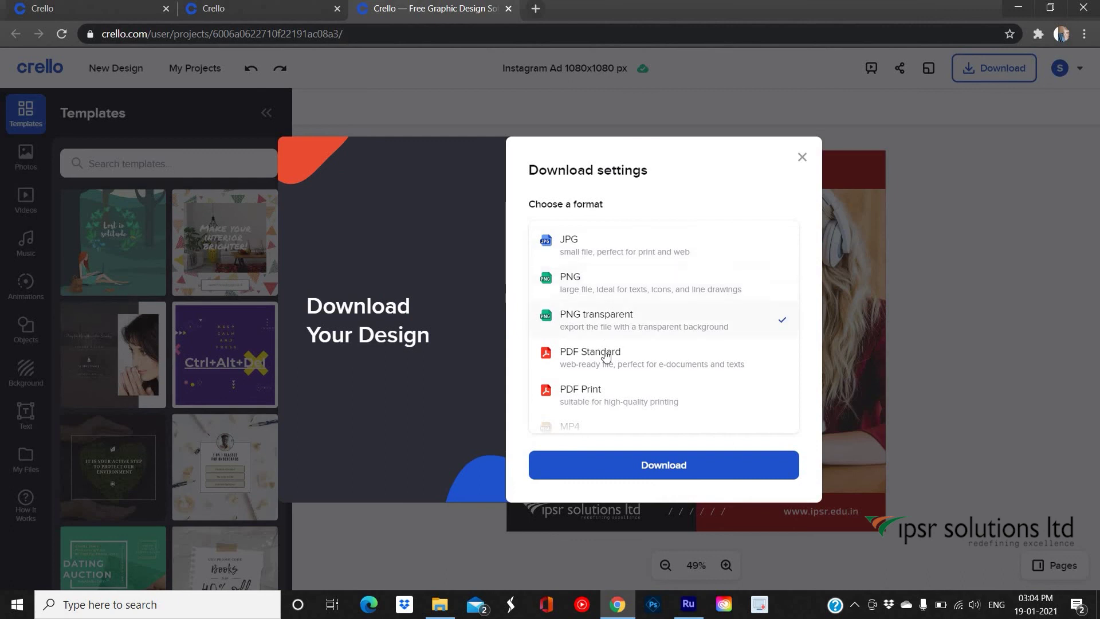
pyautogui.click(593, 282)
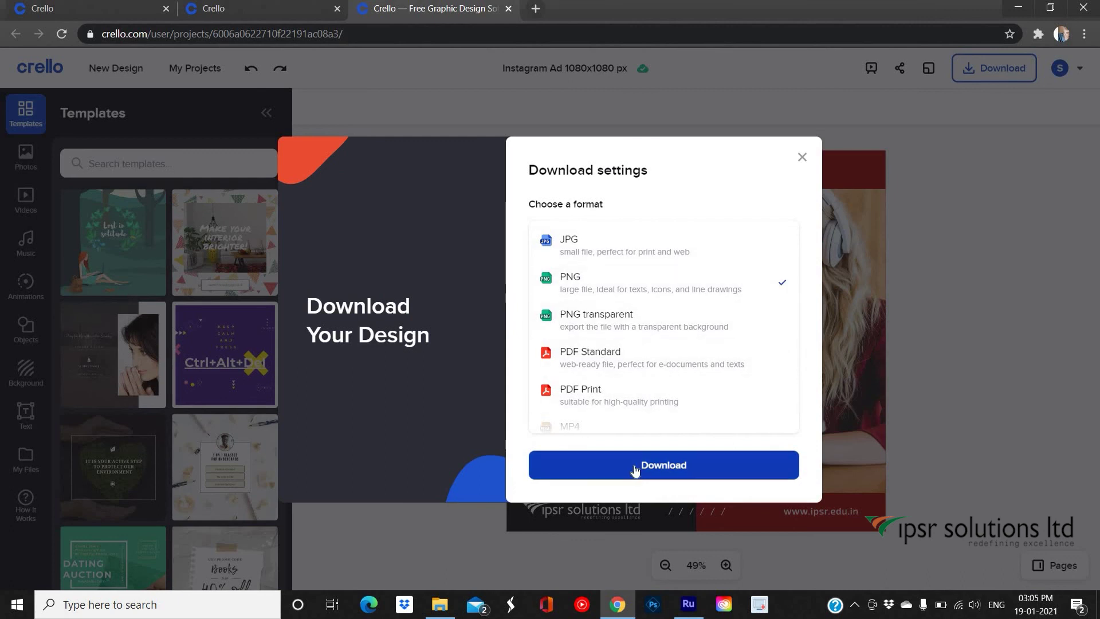
pyautogui.click(803, 157)
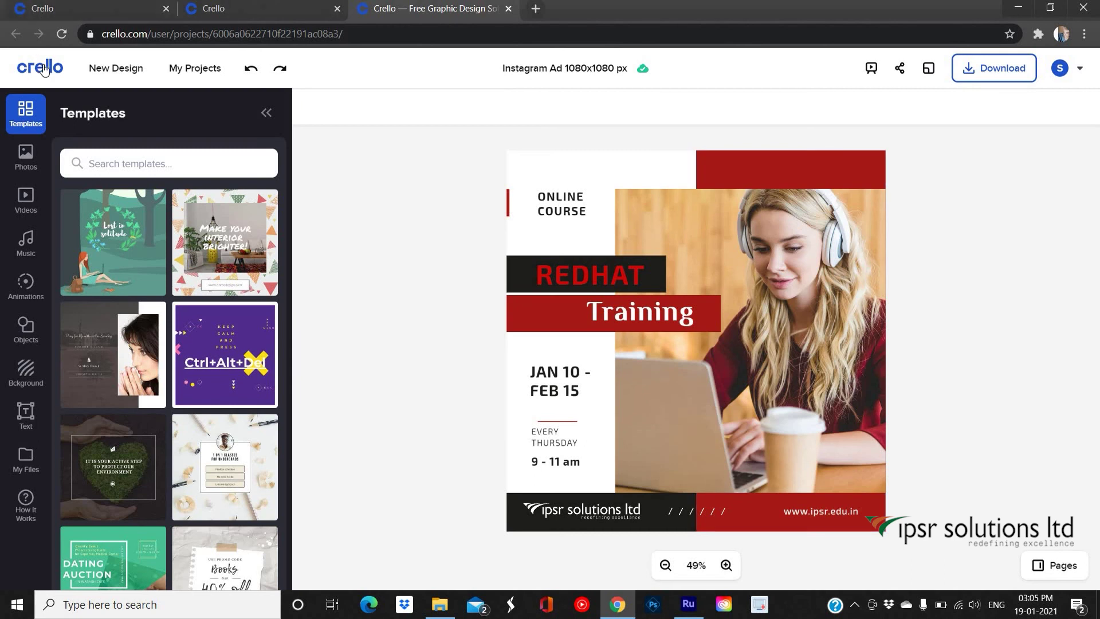
# - Reopen the Instagram Ad design from My Projects for editing
pyautogui.click(29, 48)
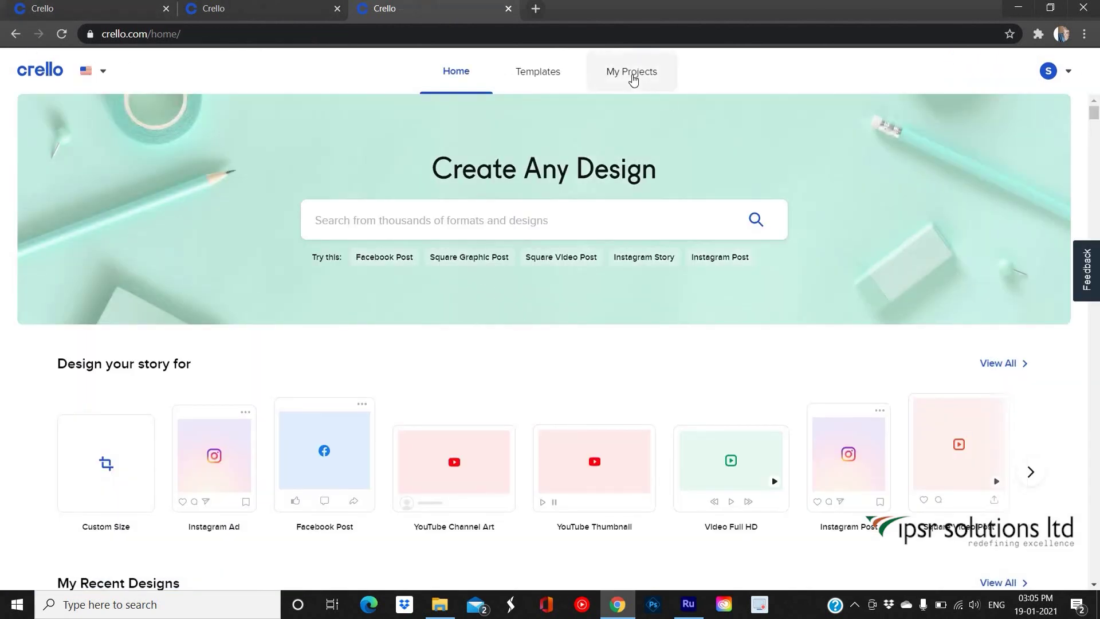
pyautogui.click(636, 73)
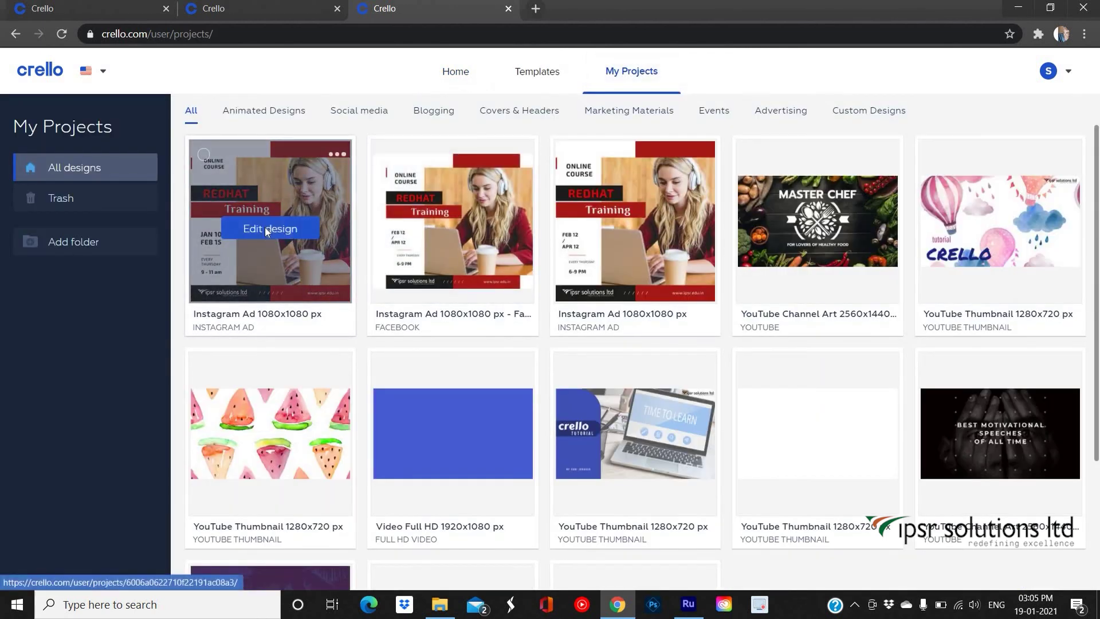
pyautogui.click(266, 229)
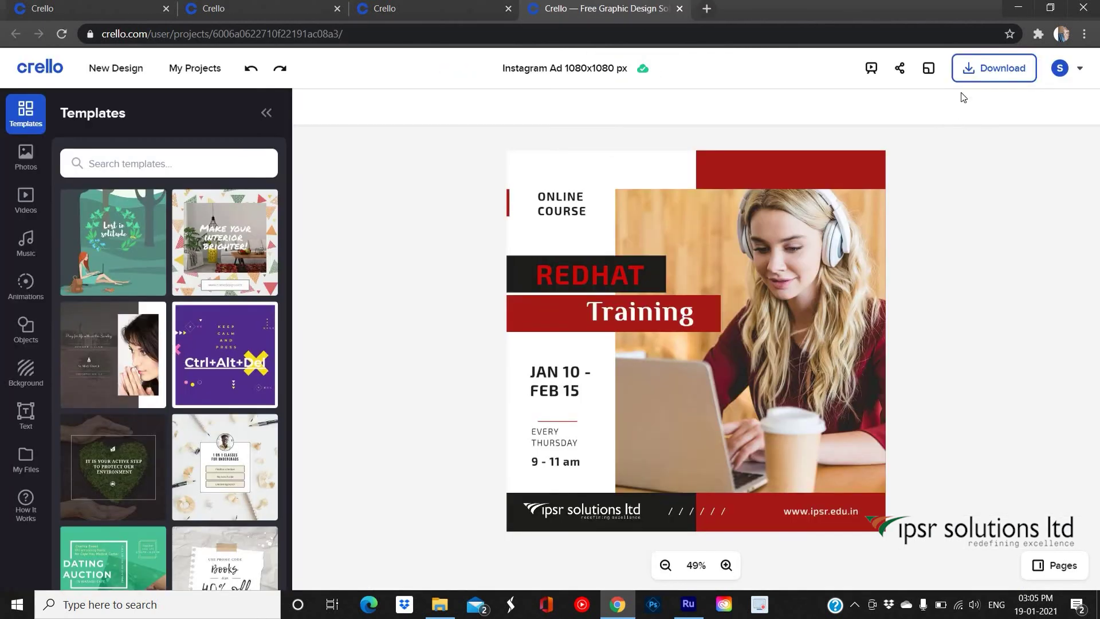
# - Download the finished design as a PNG file
pyautogui.click(986, 69)
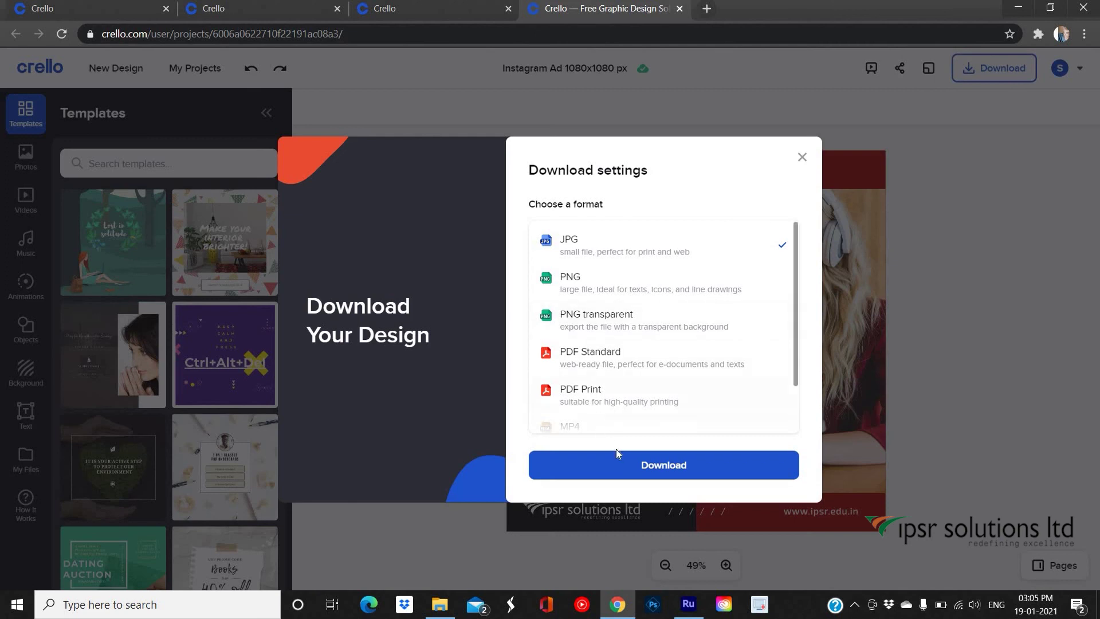
pyautogui.click(572, 283)
pyautogui.click(678, 472)
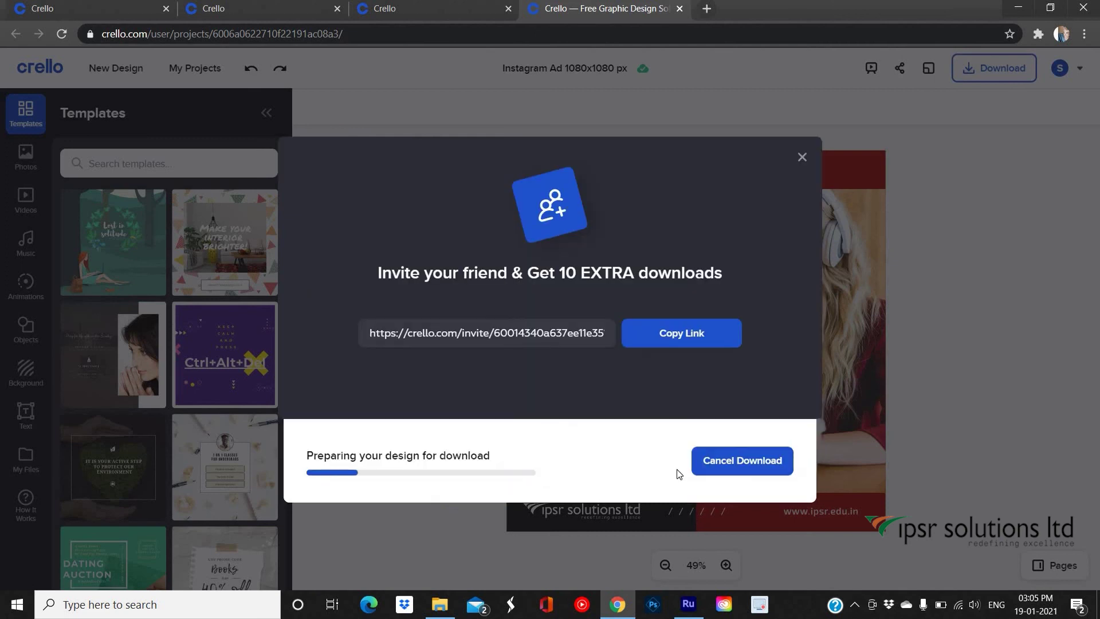